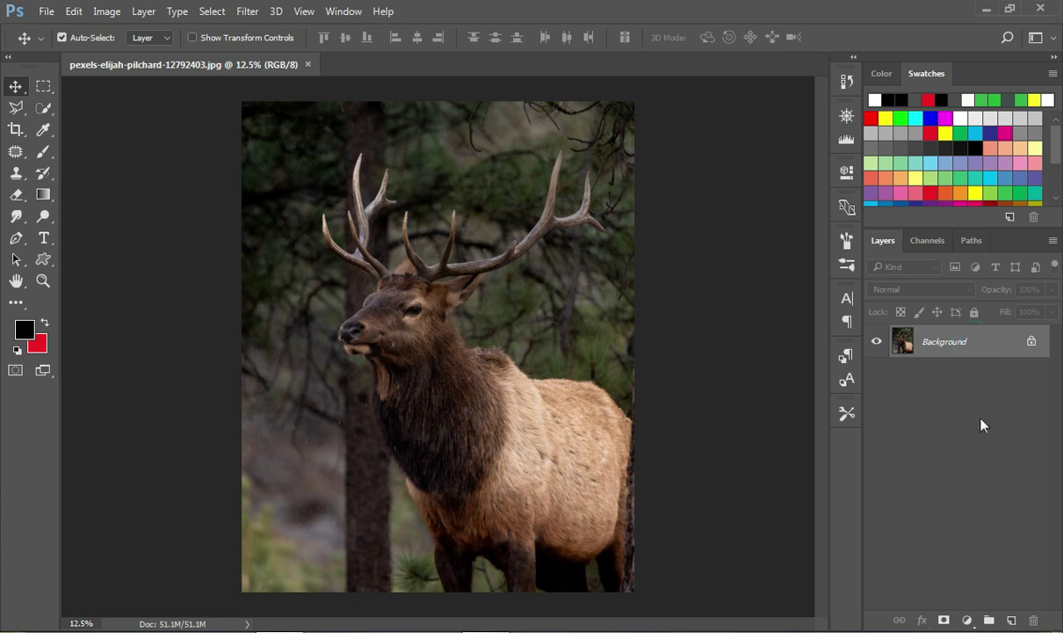
Duplicate the Background layer, zoom to the antlers, and anchor a pen path at the left antler base
{"action": "left_click_drag", "start_coordinate": [962, 349], "coordinate": [1012, 620]}
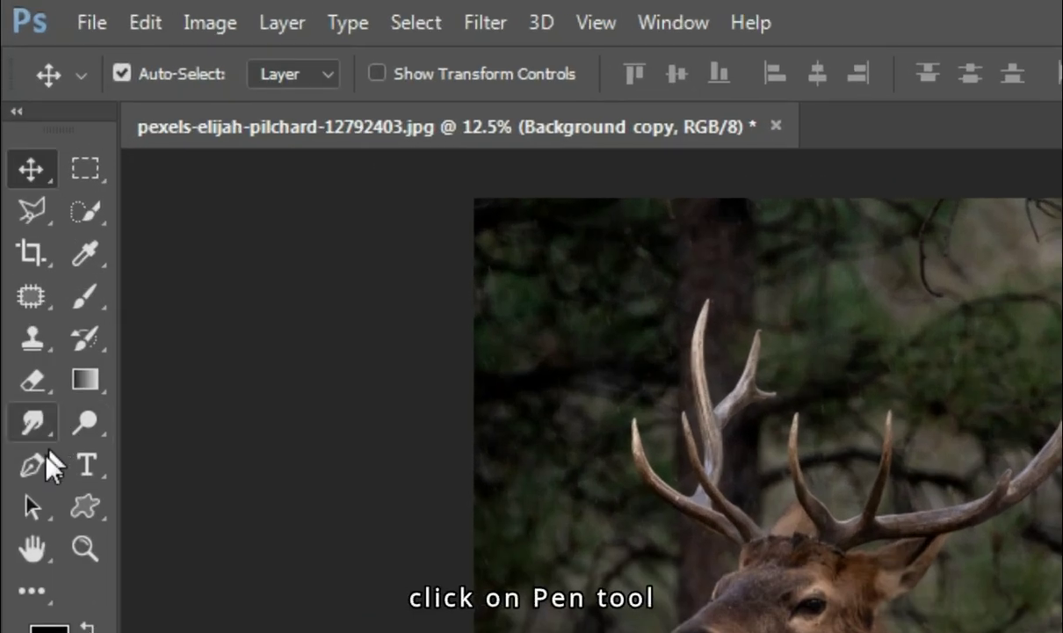
{"action": "left_click", "coordinate": [16, 238]}
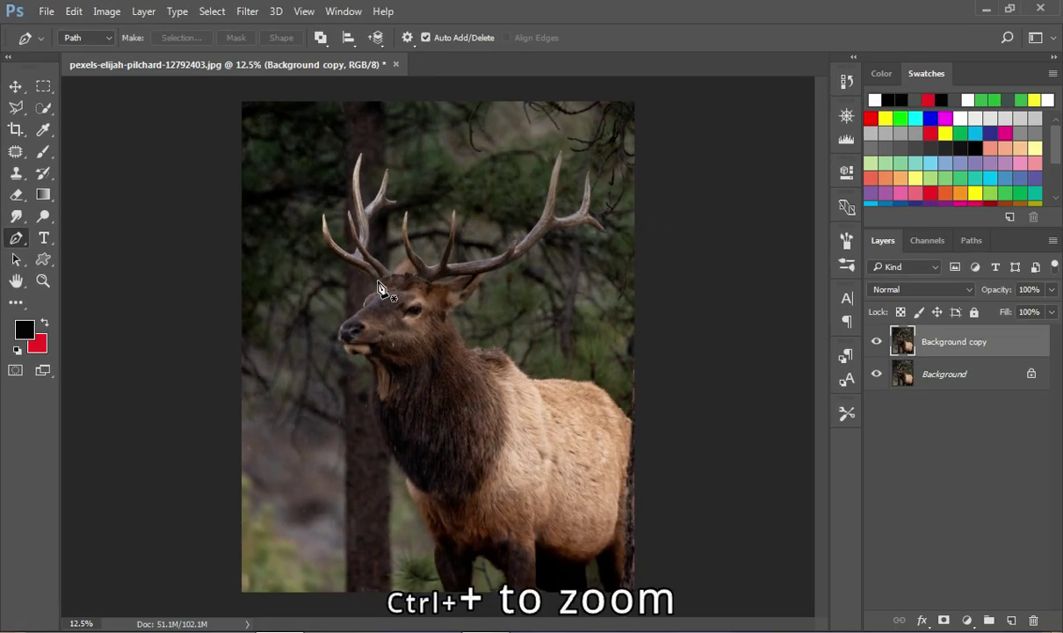
{"action": "key", "text": "ctrl+plus"}
{"action": "key", "text": "ctrl+plus"}
{"action": "key", "text": "ctrl+plus"}
{"action": "key", "text": "ctrl+plus"}
{"action": "left_click_drag", "start_coordinate": [379, 285], "coordinate": [451, 599]}
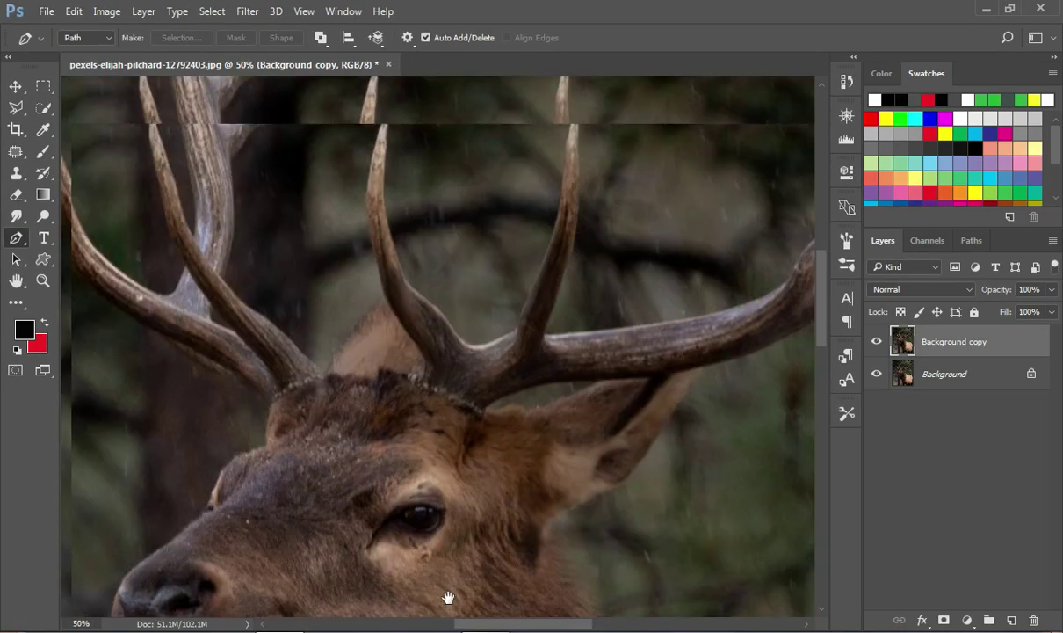
{"action": "left_click", "coordinate": [272, 401]}
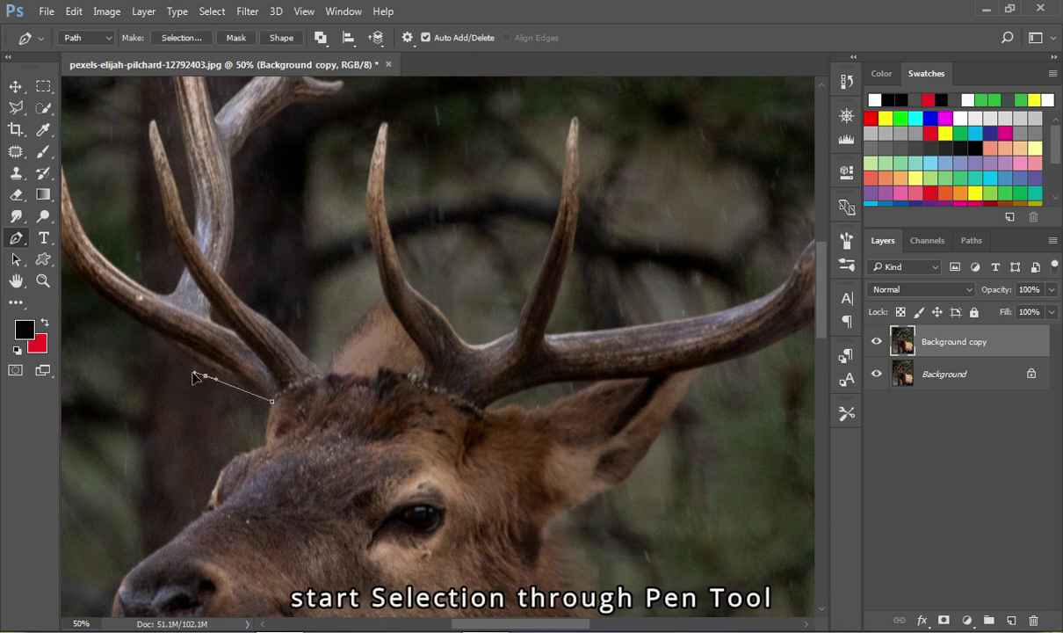
Trace the pen path along the lower edge and up the left antler
{"action": "left_click", "coordinate": [207, 379]}
{"action": "left_click", "coordinate": [161, 336]}
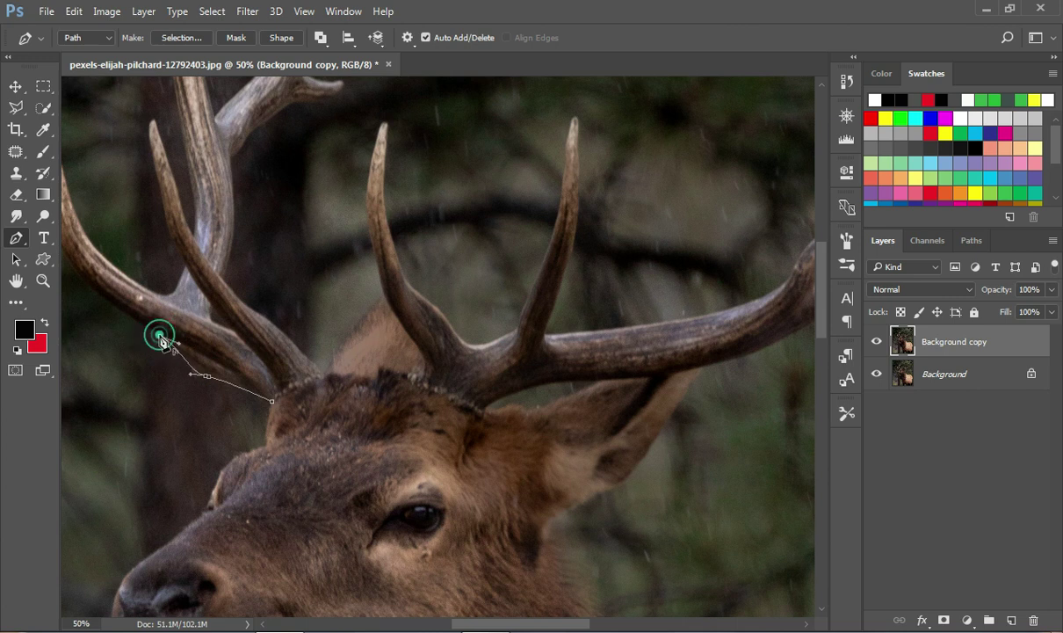
{"action": "left_click_drag", "start_coordinate": [272, 346], "coordinate": [513, 397]}
{"action": "left_click_drag", "start_coordinate": [286, 233], "coordinate": [287, 167]}
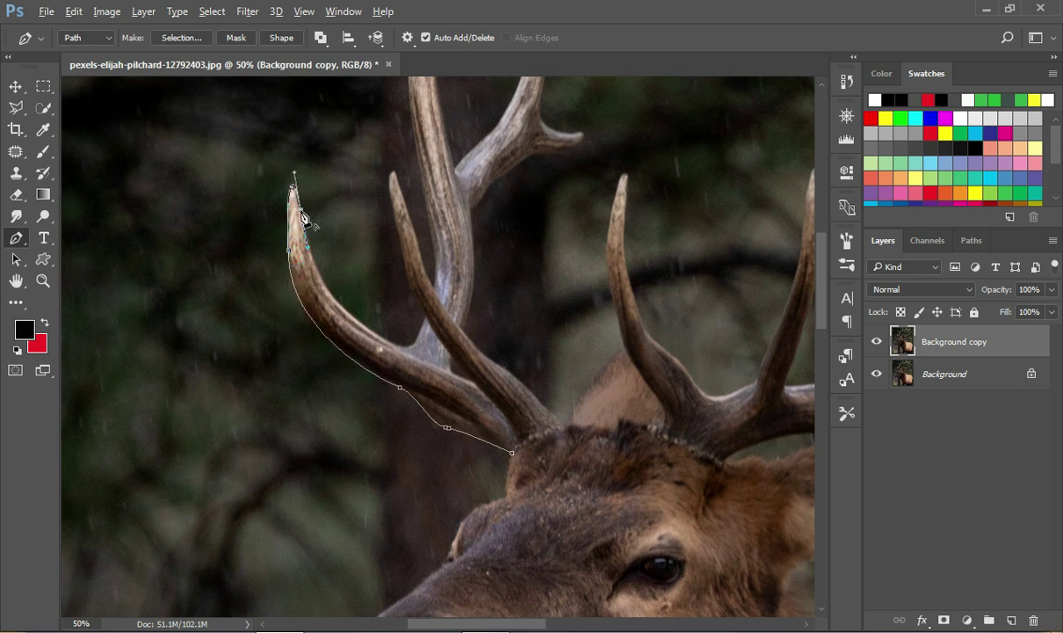
{"action": "left_click_drag", "start_coordinate": [508, 411], "coordinate": [494, 374]}
Curve the path around the left antler tip and out to the side tine's tip
{"action": "key", "text": "ctrl+plus"}
{"action": "left_click_drag", "start_coordinate": [393, 119], "coordinate": [445, 437]}
{"action": "left_click_drag", "start_coordinate": [466, 542], "coordinate": [441, 425]}
{"action": "left_click_drag", "start_coordinate": [428, 143], "coordinate": [490, 385]}
{"action": "left_click_drag", "start_coordinate": [506, 194], "coordinate": [577, 119]}
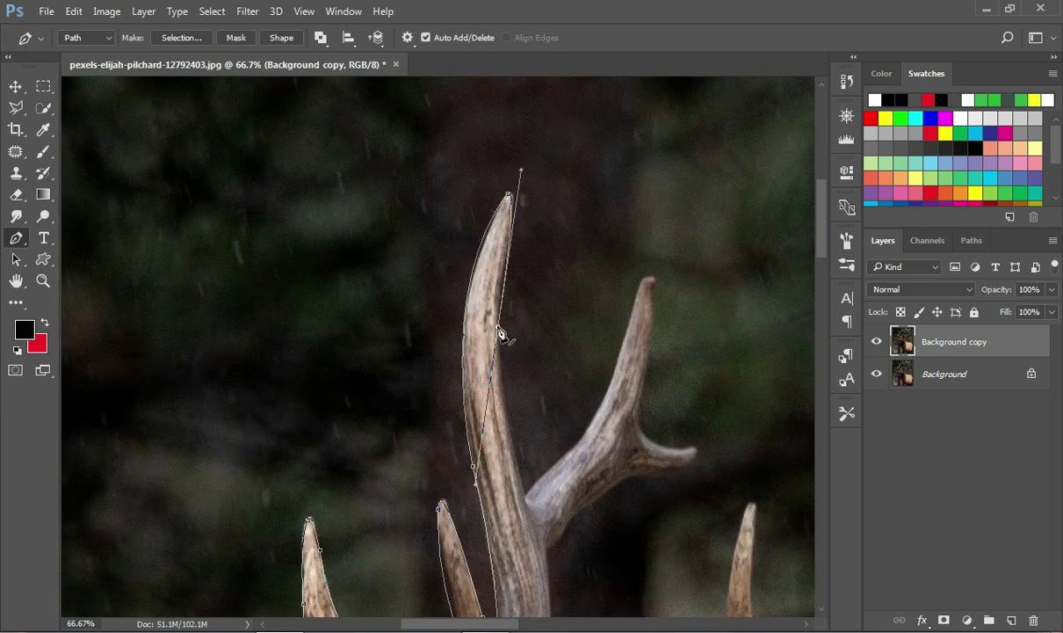
{"action": "left_click_drag", "start_coordinate": [646, 279], "coordinate": [655, 279]}
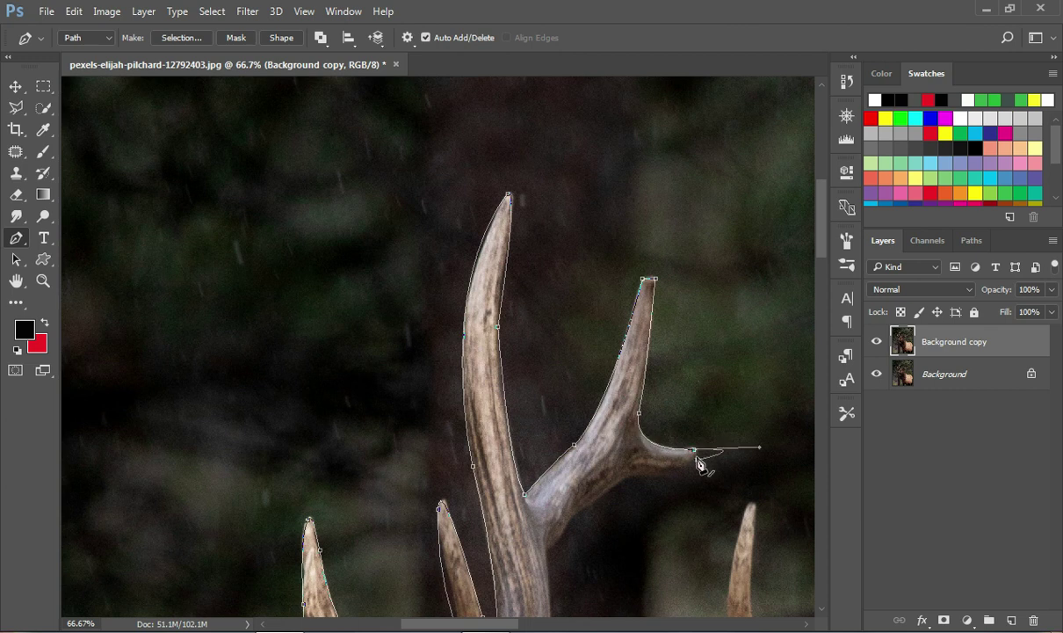
Continue the path along the inner tine edge and around the right antler tip
{"action": "left_click_drag", "start_coordinate": [553, 564], "coordinate": [470, 349]}
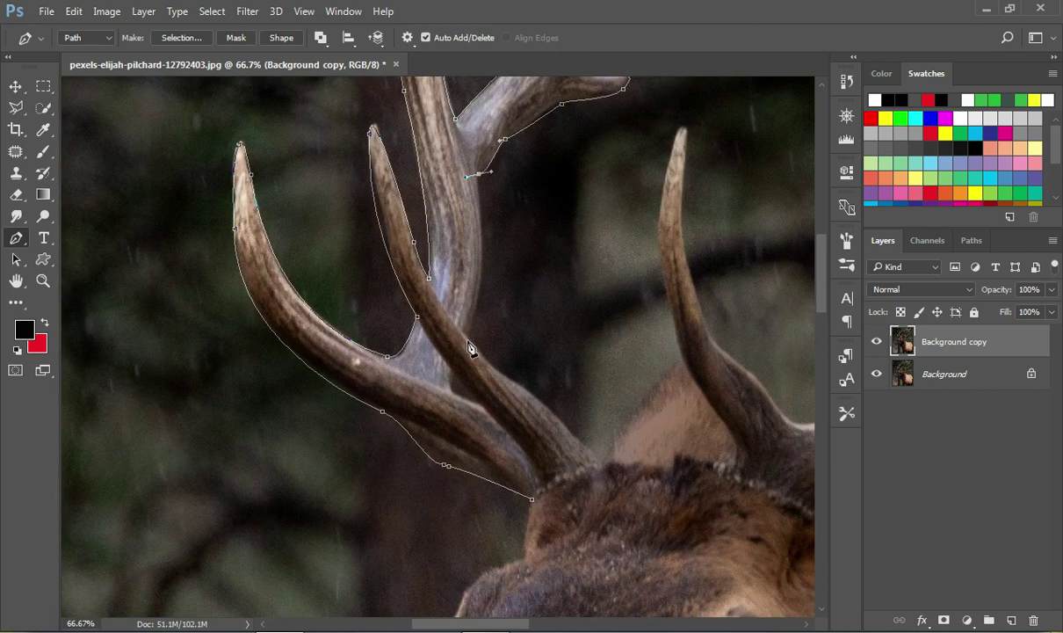
{"action": "left_click", "coordinate": [471, 339], "text": "alt"}
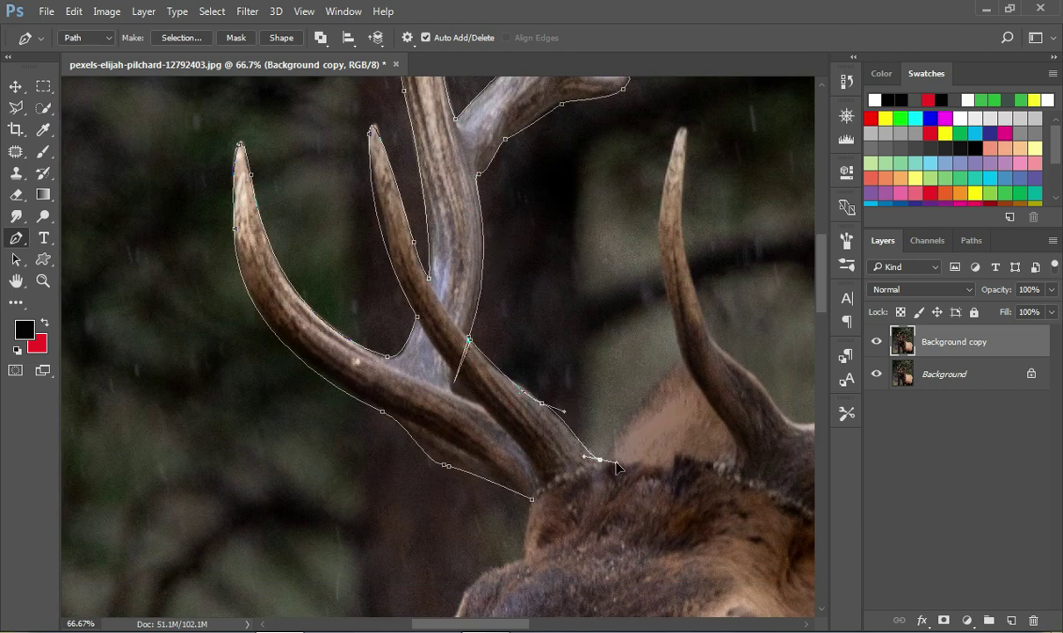
{"action": "left_click", "coordinate": [736, 447]}
{"action": "left_click", "coordinate": [687, 366]}
{"action": "left_click_drag", "start_coordinate": [667, 339], "coordinate": [583, 371]}
{"action": "left_click", "coordinate": [573, 263]}
{"action": "left_click_drag", "start_coordinate": [596, 162], "coordinate": [606, 139]}
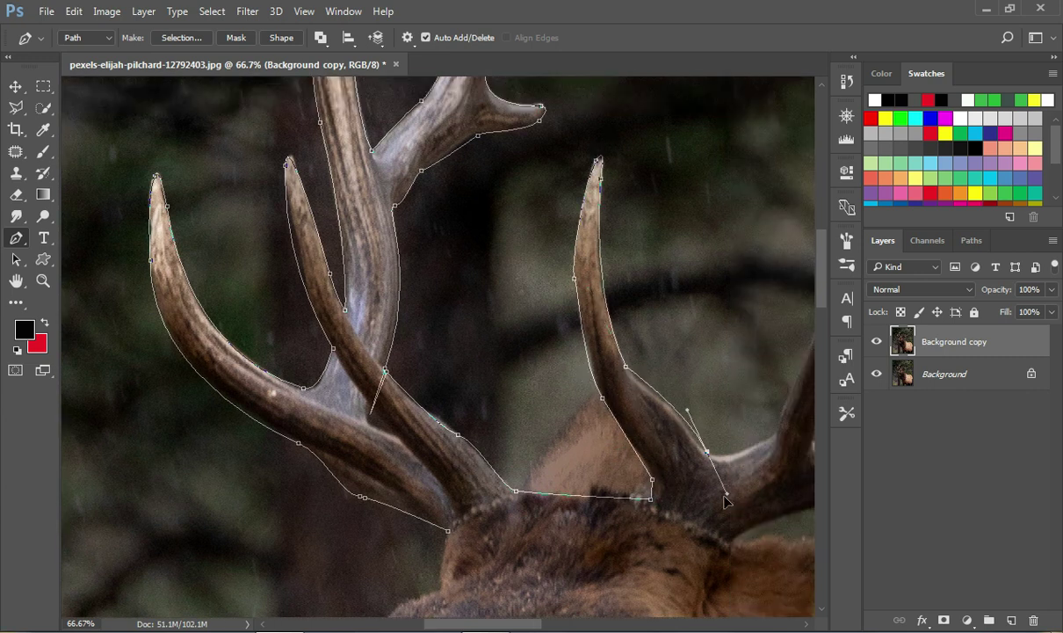
Outline the next antler tip and run down its right edge onto the next branch
{"action": "left_click_drag", "start_coordinate": [801, 418], "coordinate": [510, 486]}
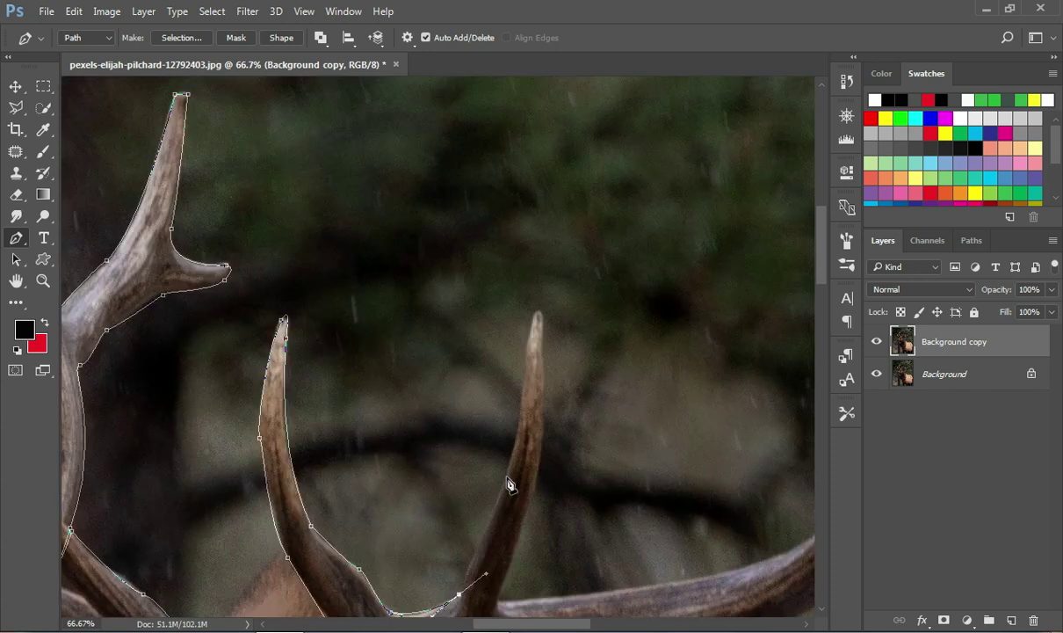
{"action": "left_click", "coordinate": [504, 483], "text": "alt"}
{"action": "left_click", "coordinate": [544, 440]}
{"action": "left_click_drag", "start_coordinate": [497, 603], "coordinate": [560, 607]}
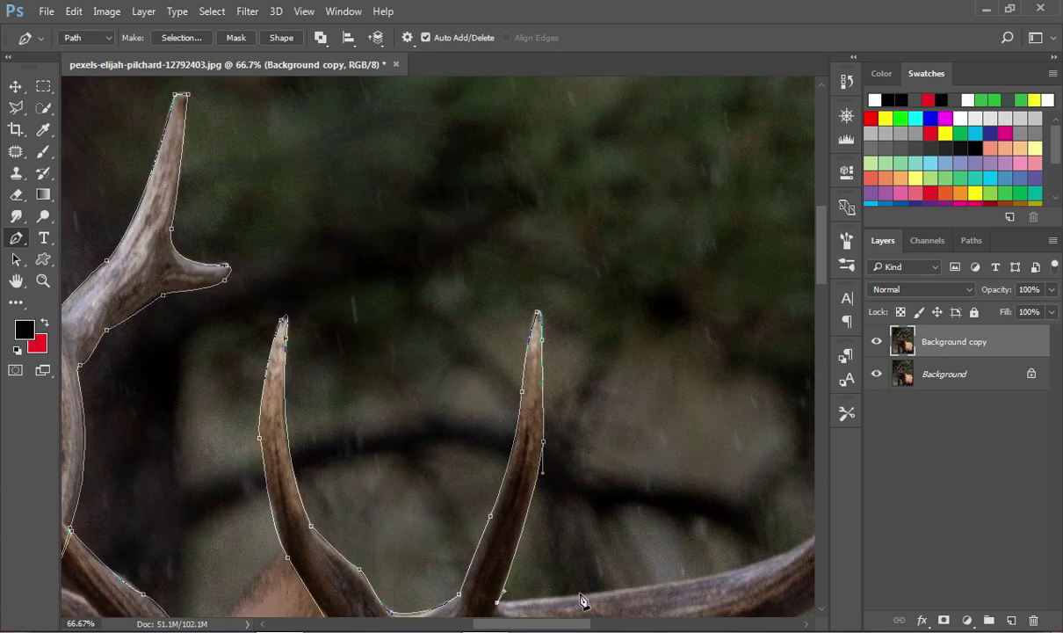
{"action": "left_click_drag", "start_coordinate": [785, 554], "coordinate": [365, 542]}
{"action": "left_click_drag", "start_coordinate": [412, 501], "coordinate": [437, 455]}
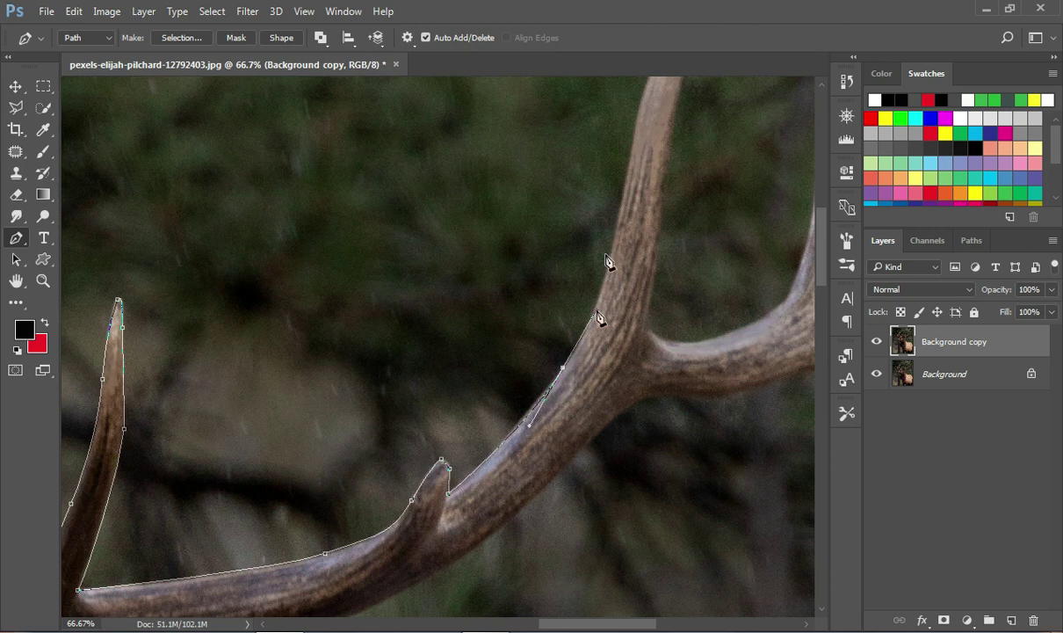
Trace that branch's tip and corner, then the outer tines up to the upper tip
{"action": "scroll", "coordinate": [598, 319], "scroll_direction": "up", "scroll_amount": 5}
{"action": "left_click", "coordinate": [598, 266]}
{"action": "scroll", "coordinate": [531, 499], "scroll_direction": "down", "scroll_amount": 2}
{"action": "left_click_drag", "start_coordinate": [575, 367], "coordinate": [566, 498]}
{"action": "left_click", "coordinate": [566, 493]}
{"action": "left_click_drag", "start_coordinate": [795, 395], "coordinate": [426, 400]}
{"action": "left_click_drag", "start_coordinate": [276, 503], "coordinate": [327, 465]}
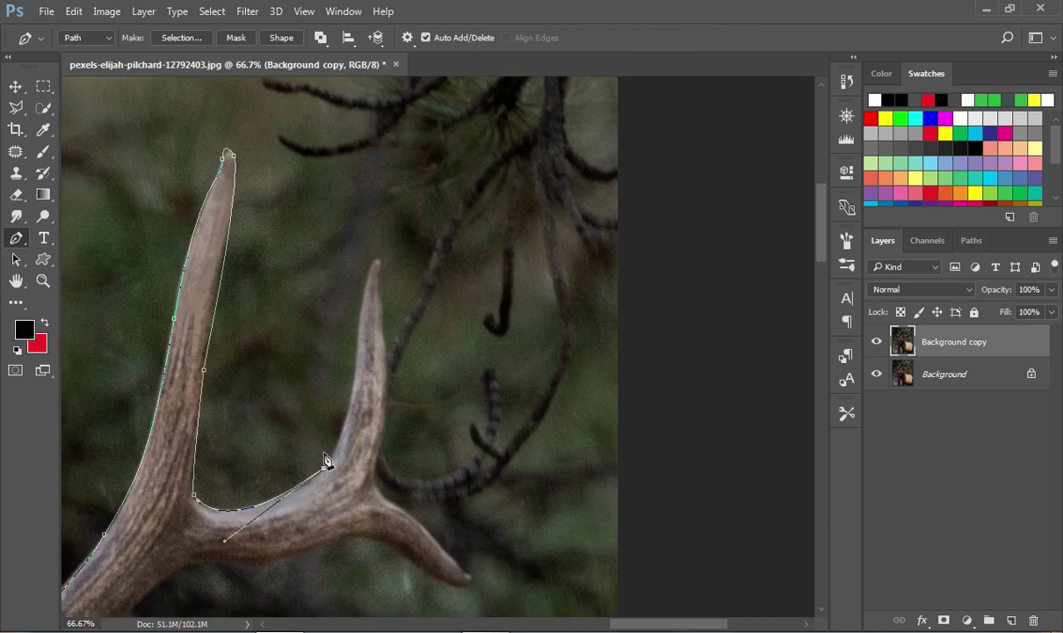
{"action": "left_click", "coordinate": [376, 259]}
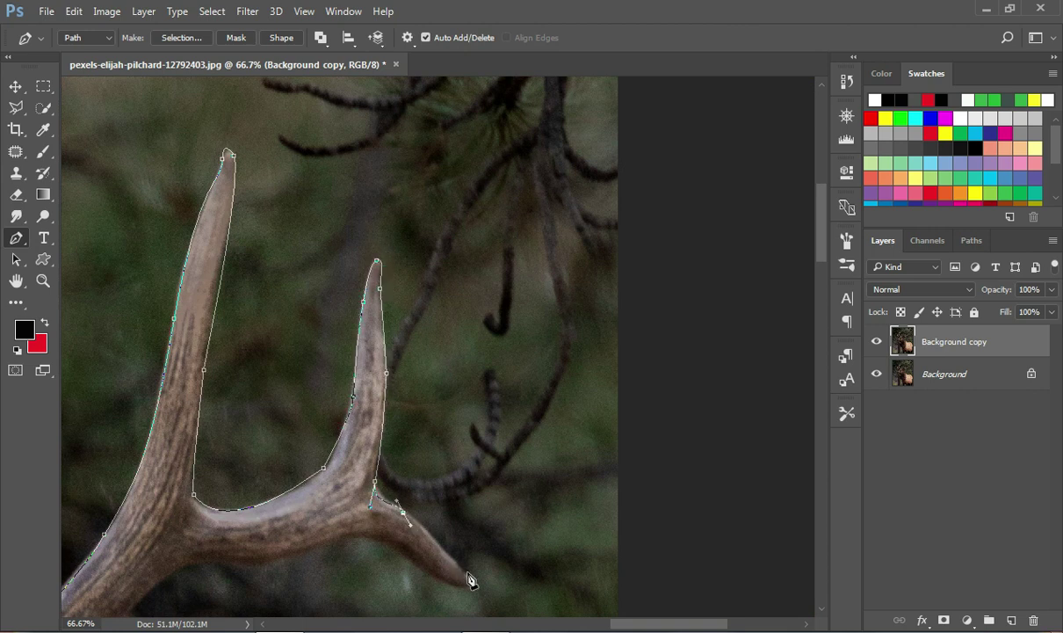
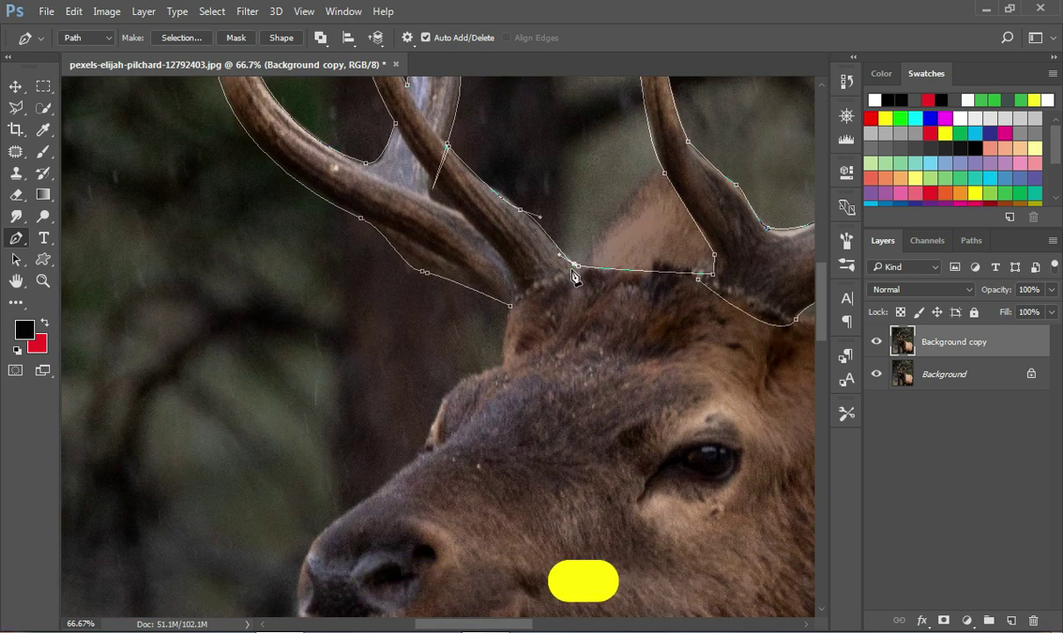
Refine the antler path near the antler base with the Direct Selection Tool
{"action": "left_click", "coordinate": [22, 89]}
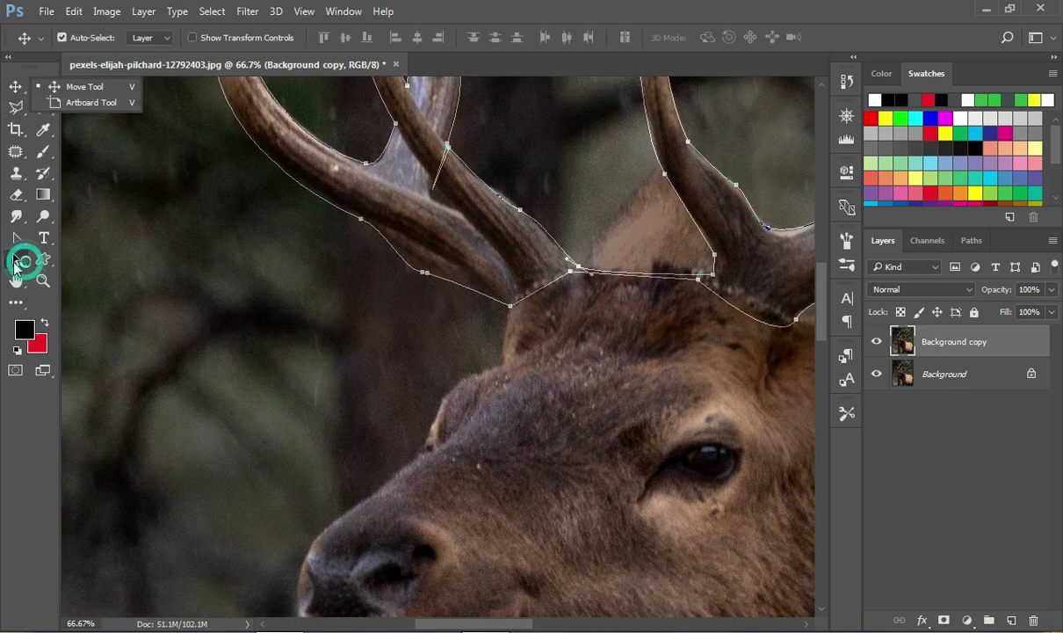
{"action": "left_click", "coordinate": [18, 261]}
{"action": "left_click_drag", "start_coordinate": [610, 273], "coordinate": [612, 278]}
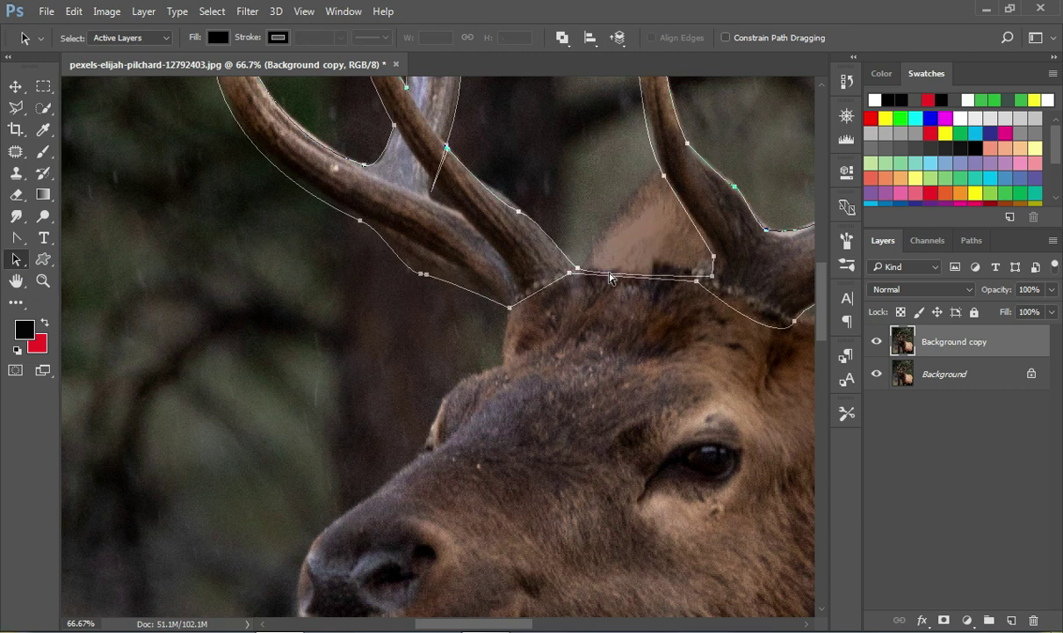
{"action": "left_click", "coordinate": [612, 277]}
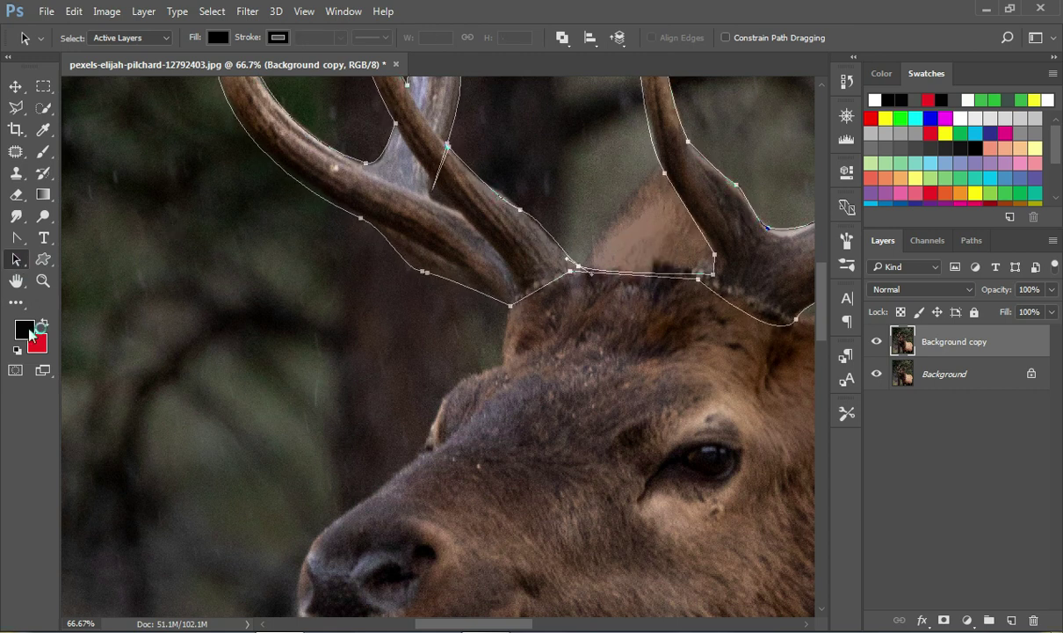
Convert the antler path to a selection and copy it onto new Layer 1
{"action": "right_click", "coordinate": [459, 259]}
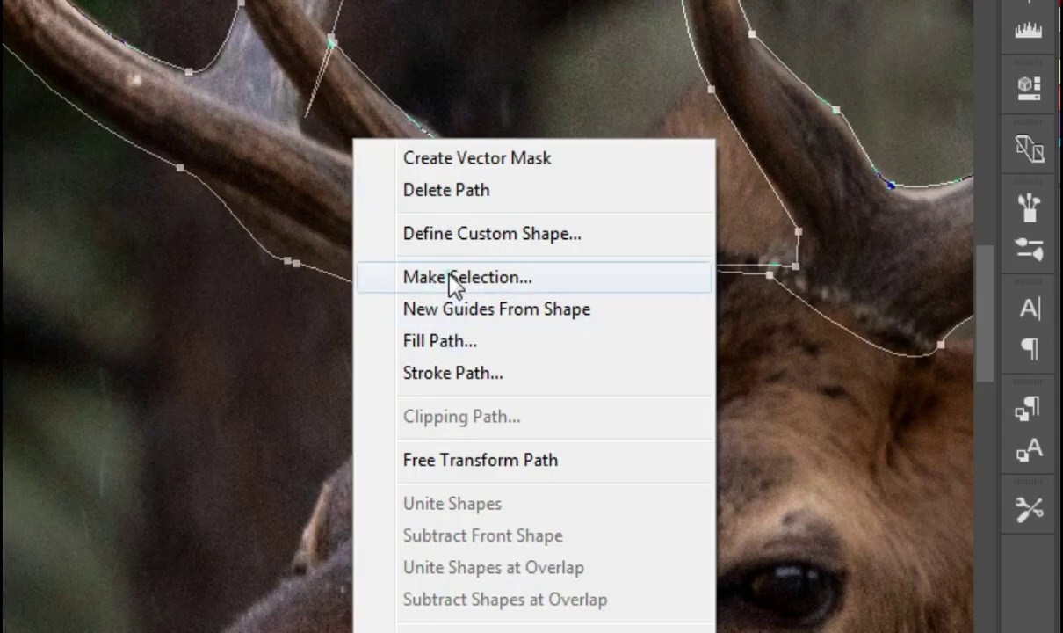
{"action": "left_click", "coordinate": [514, 280]}
{"action": "left_click", "coordinate": [645, 99]}
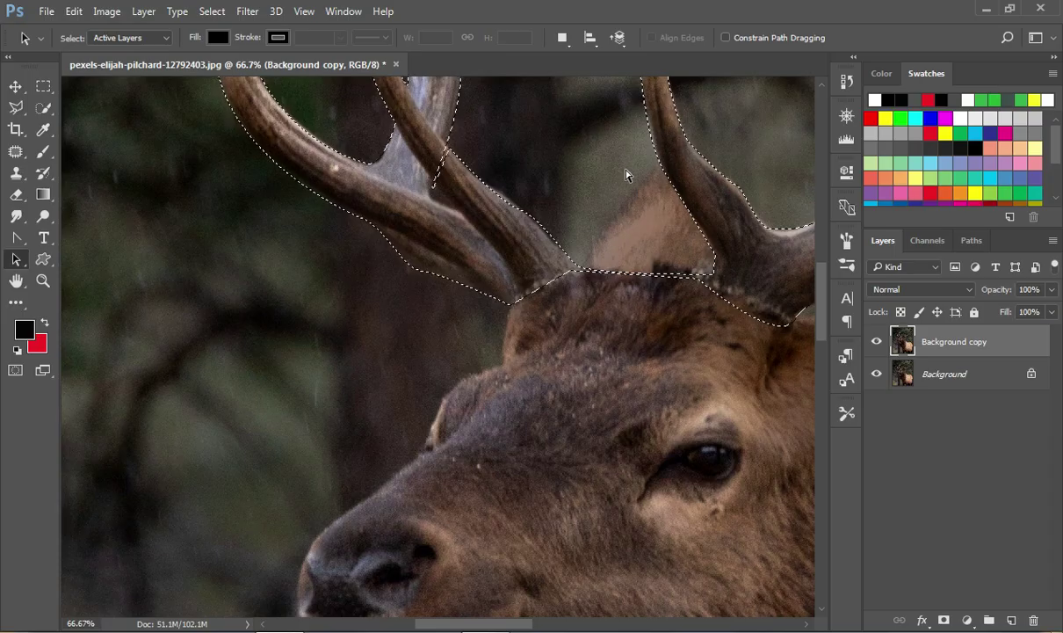
{"action": "key", "text": "ctrl+j"}
{"action": "key", "text": "ctrl+minus"}
{"action": "key", "text": "ctrl+minus"}
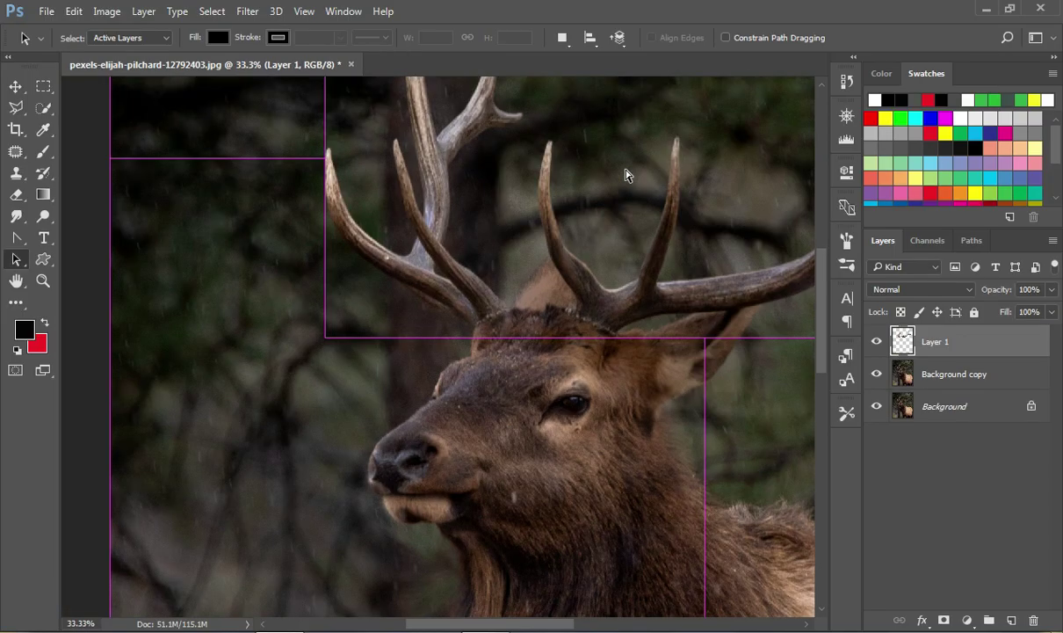
Check the antler cutout and convert Layer 1 into a smart object
{"action": "key", "text": "ctrl+minus"}
{"action": "key", "text": "ctrl+minus"}
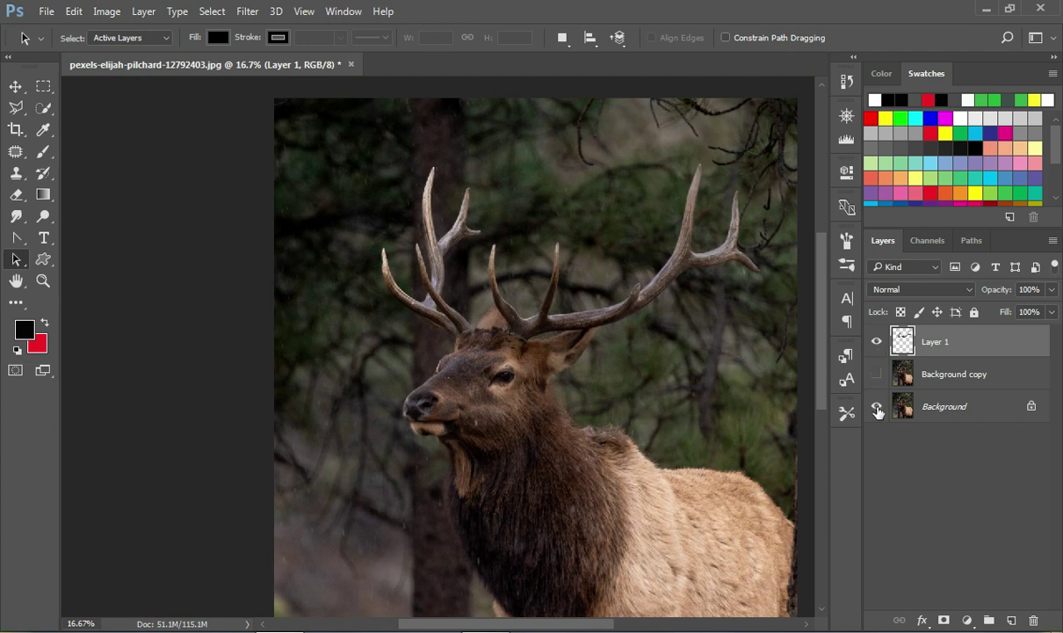
{"action": "left_click", "coordinate": [877, 407]}
{"action": "left_click_drag", "start_coordinate": [877, 374], "coordinate": [877, 407]}
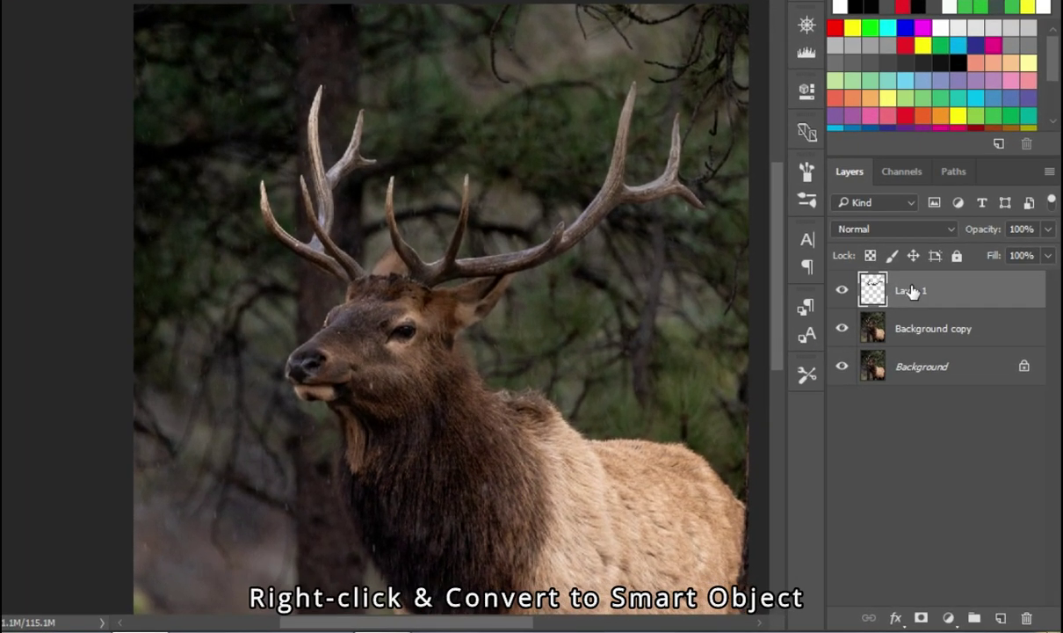
{"action": "right_click", "coordinate": [911, 292]}
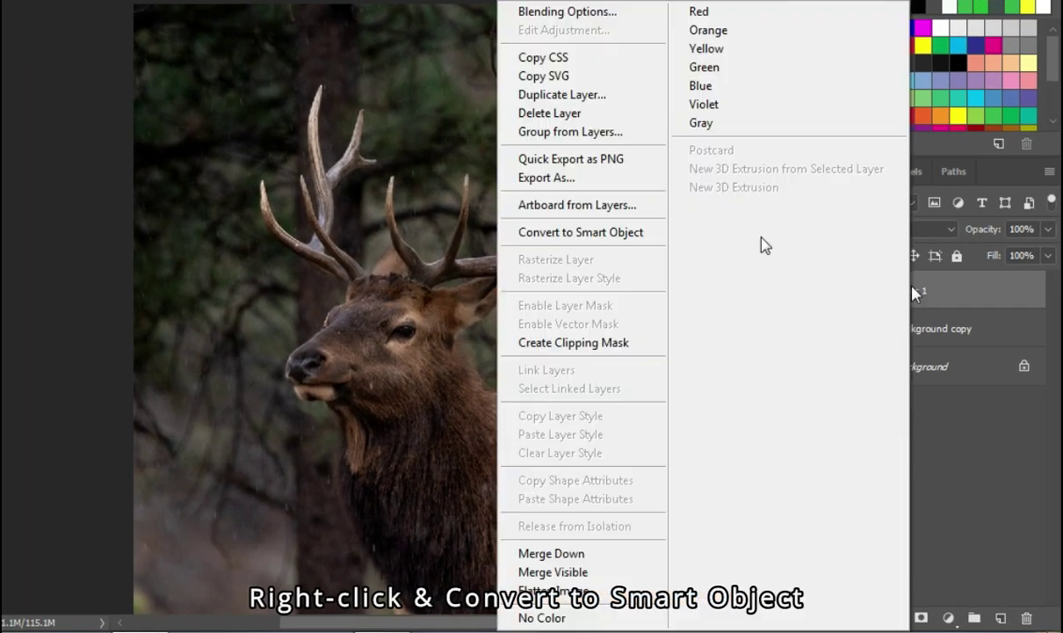
{"action": "left_click", "coordinate": [605, 234]}
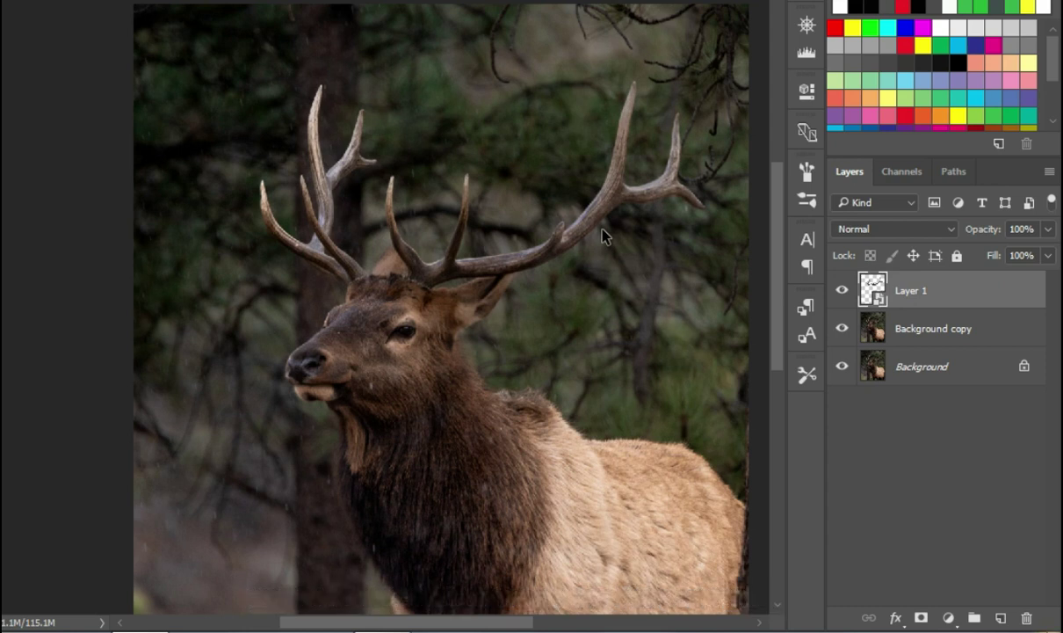
Duplicate the antler smart object and set the copy's blend mode to Screen
{"action": "right_click", "coordinate": [946, 299]}
{"action": "key", "text": "Escape"}
{"action": "key", "text": "ctrl+j"}
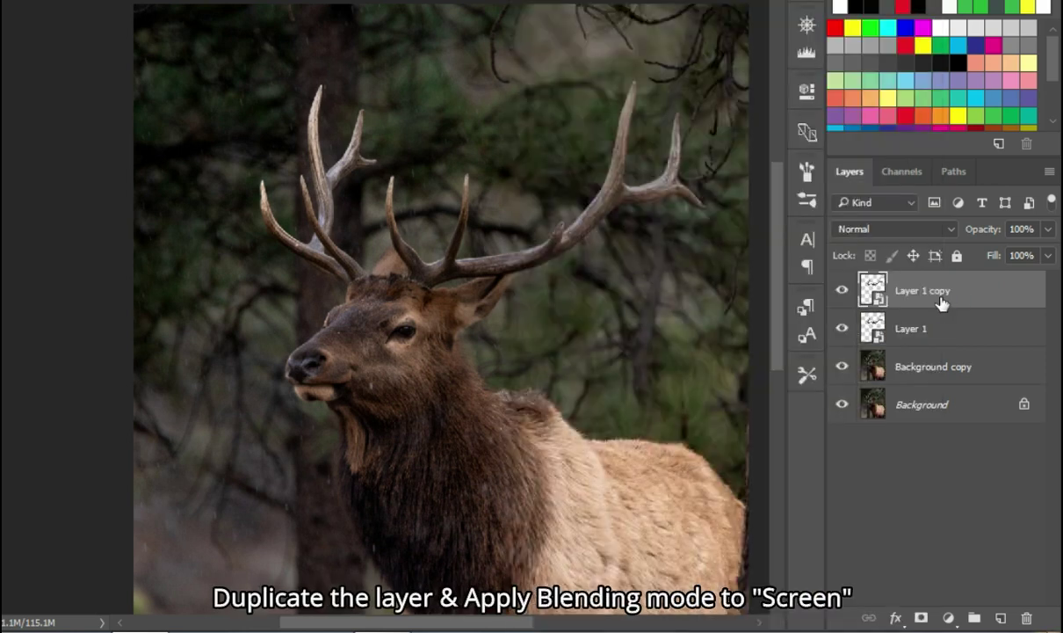
{"action": "left_click", "coordinate": [890, 228]}
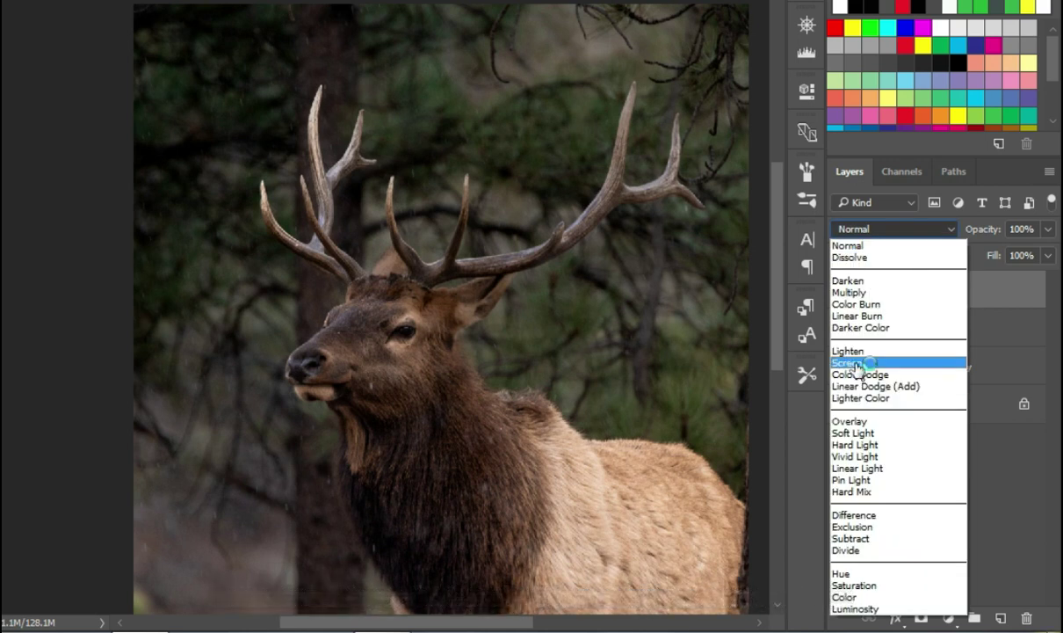
{"action": "left_click", "coordinate": [857, 360]}
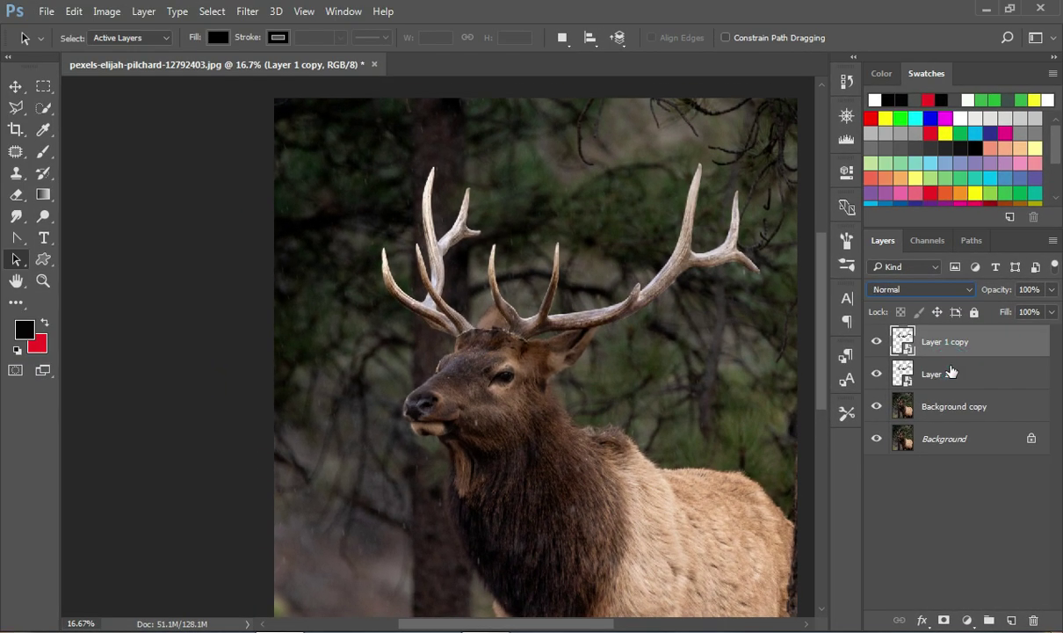
Group both antler layers into Group 1 and expand it
{"action": "left_click", "coordinate": [951, 372], "text": "shift"}
{"action": "key", "text": "ctrl+g"}
{"action": "left_click", "coordinate": [894, 335]}
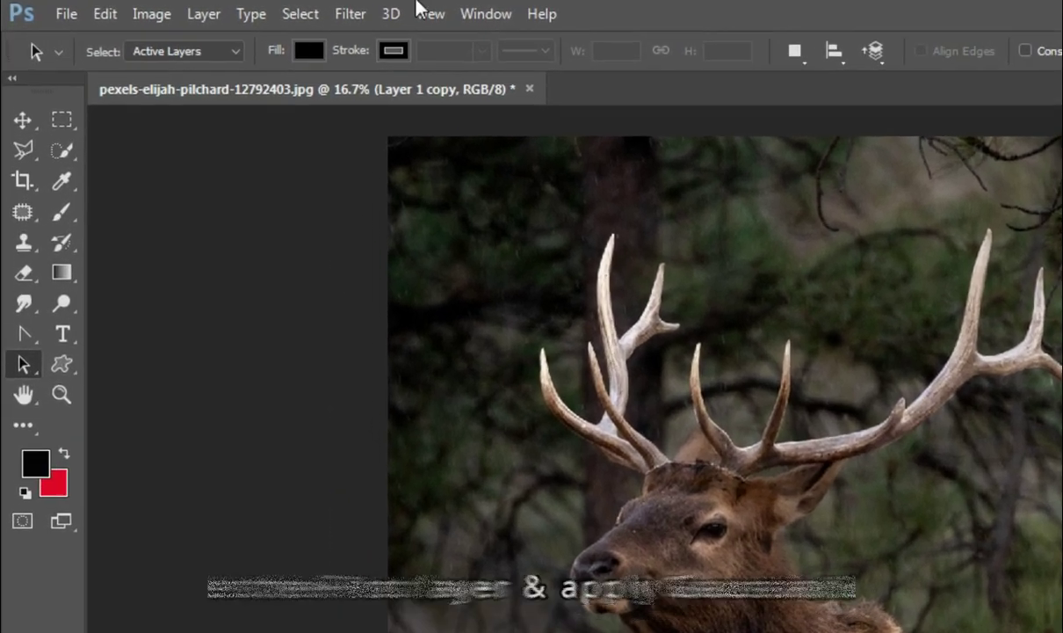
Apply a Gaussian Blur of radius 5 to Layer 1 copy
{"action": "left_click", "coordinate": [303, 12]}
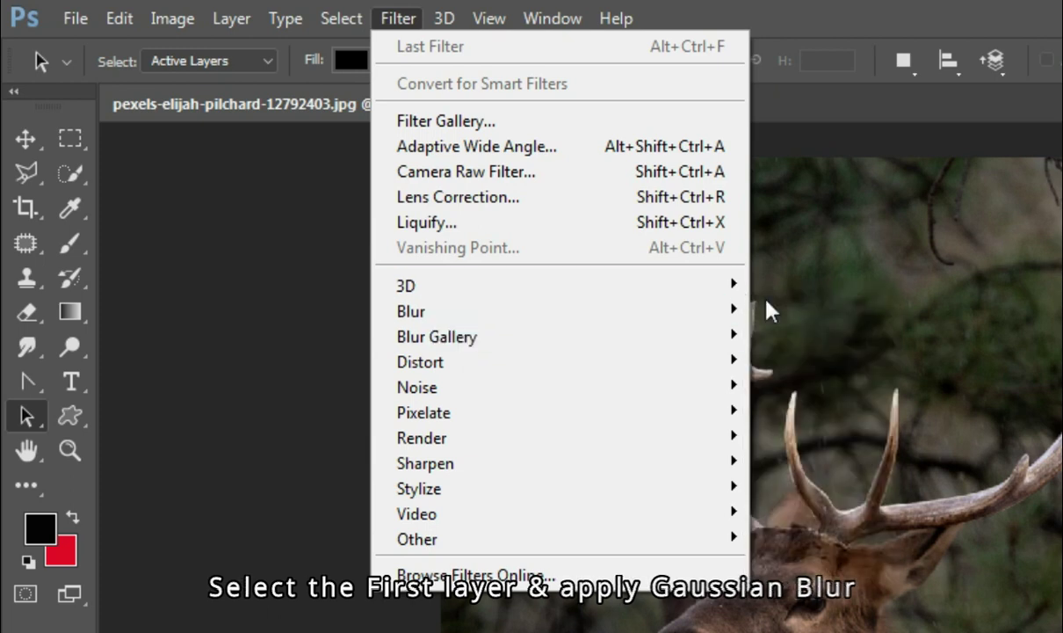
{"action": "left_click", "coordinate": [774, 413]}
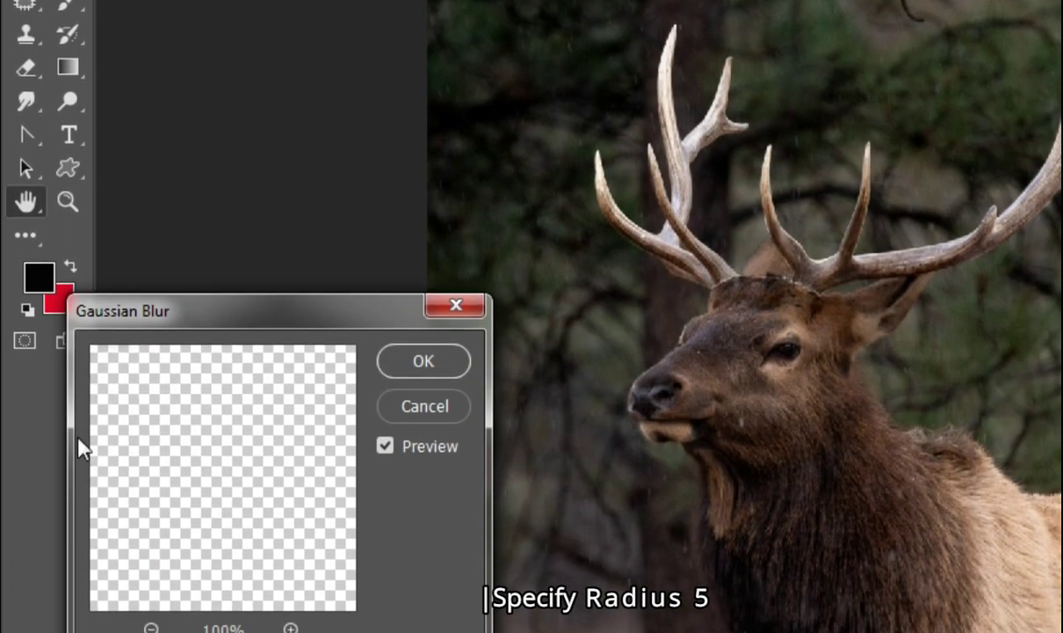
{"action": "type", "text": "5"}
{"action": "left_click", "coordinate": [352, 313]}
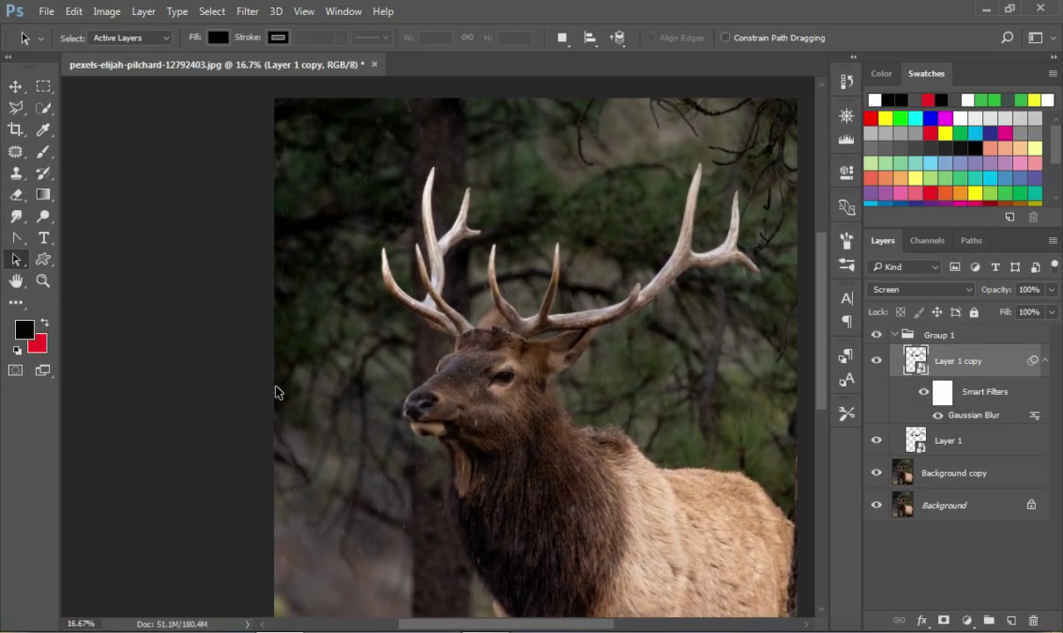
Make two more copies blurred with Gaussian Blur radii 150 and 300
{"action": "key", "text": "ctrl+j"}
{"action": "double_click", "coordinate": [958, 414]}
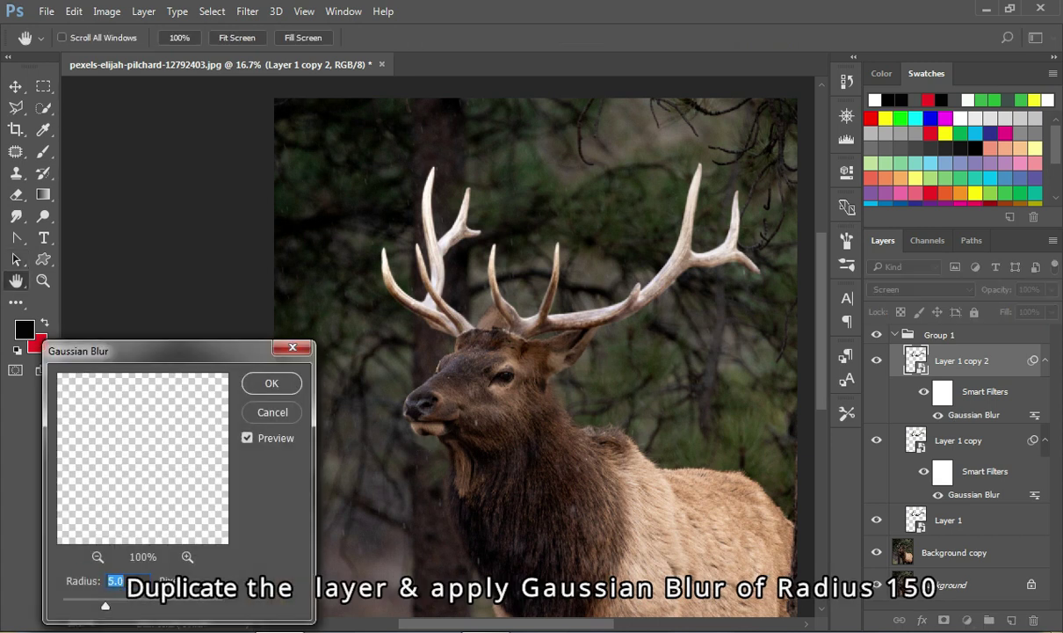
{"action": "left_click", "coordinate": [248, 383]}
{"action": "key", "text": "ctrl+j"}
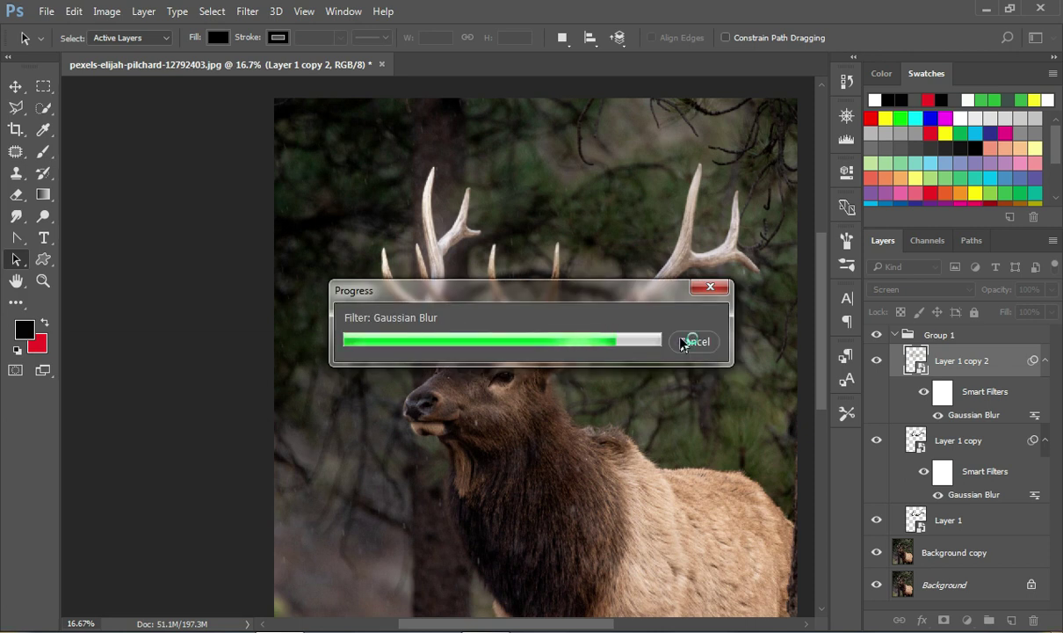
{"action": "double_click", "coordinate": [981, 417]}
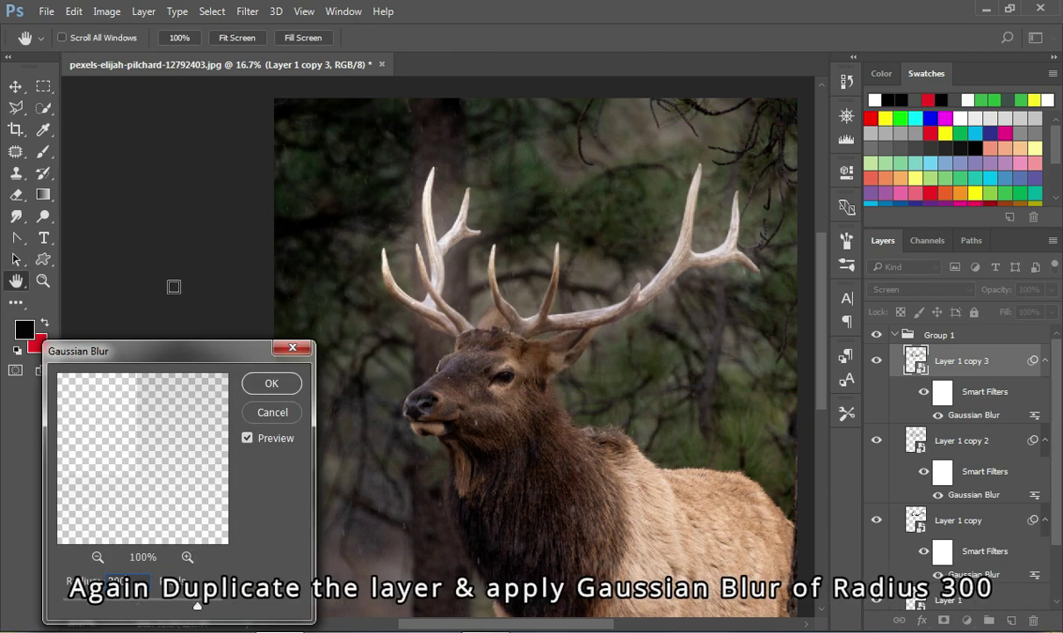
{"action": "left_click", "coordinate": [260, 392]}
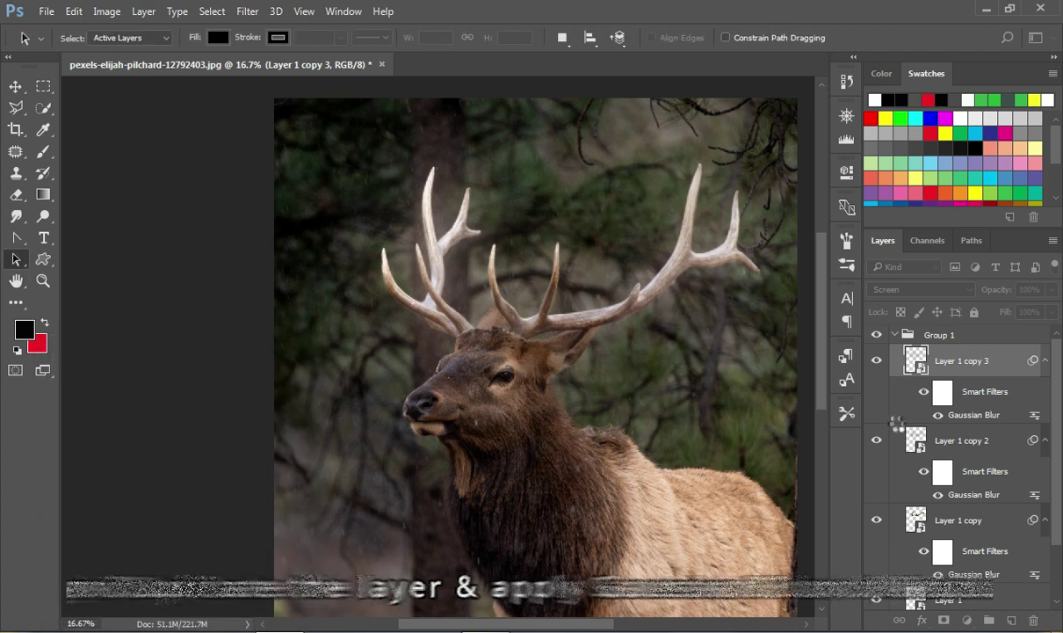
Duplicate once more to Layer 1 copy 4, then collapse and hide Group 1
{"action": "key", "text": "ctrl+j"}
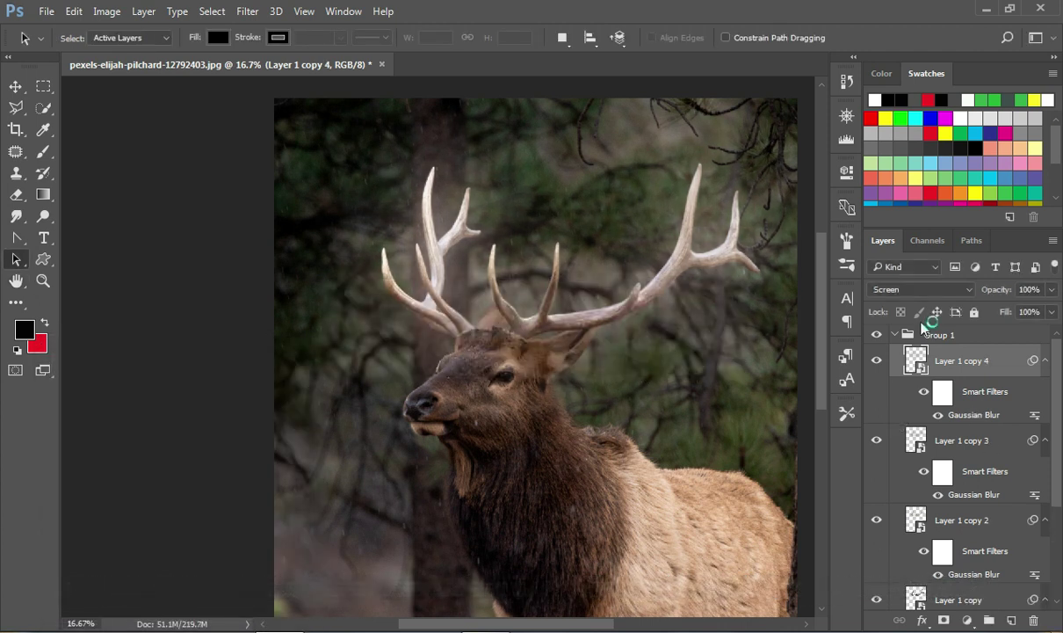
{"action": "left_click", "coordinate": [895, 336]}
{"action": "left_click", "coordinate": [877, 335]}
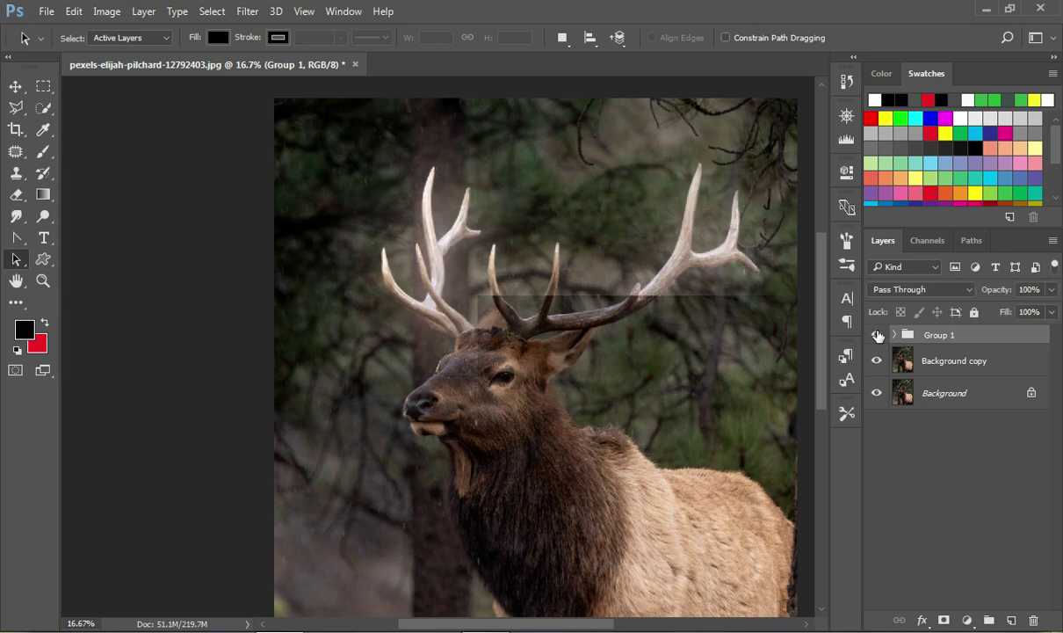
Add an Exposure layer above Background copy with exposure -2.94 and gamma 0.93
{"action": "left_click", "coordinate": [878, 335]}
{"action": "left_click", "coordinate": [954, 360]}
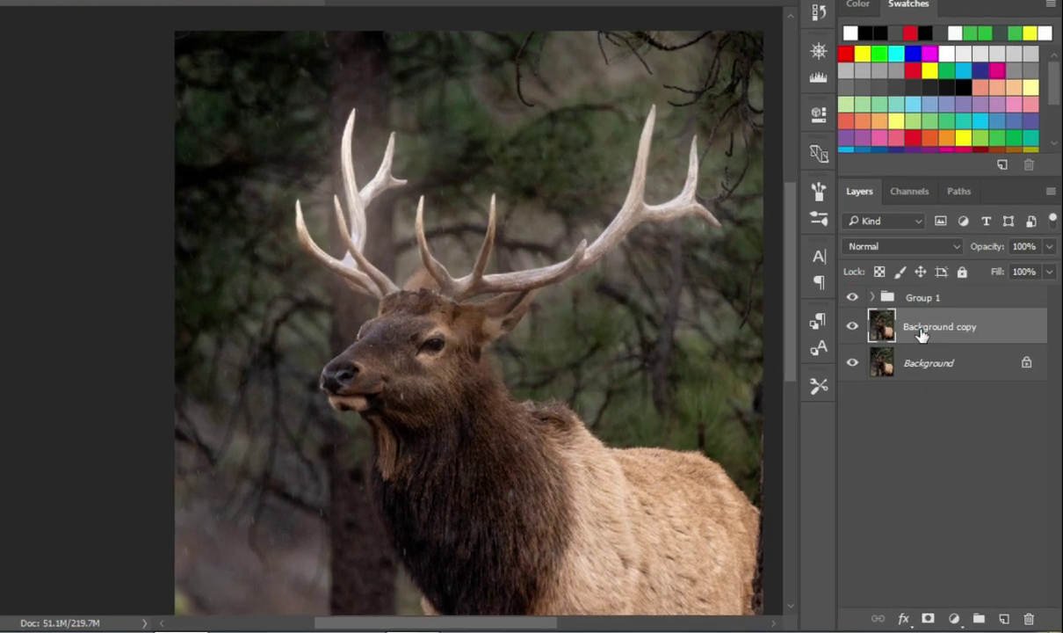
{"action": "left_click", "coordinate": [967, 621]}
{"action": "left_click", "coordinate": [857, 295]}
{"action": "left_click_drag", "start_coordinate": [590, 140], "coordinate": [532, 143]}
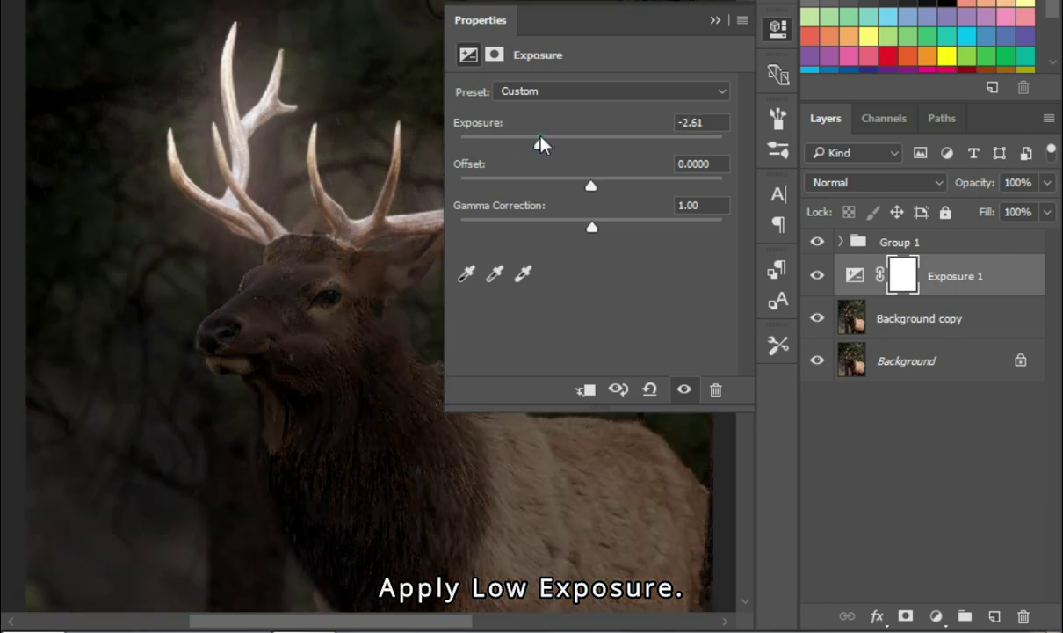
{"action": "left_click_drag", "start_coordinate": [591, 227], "coordinate": [599, 227]}
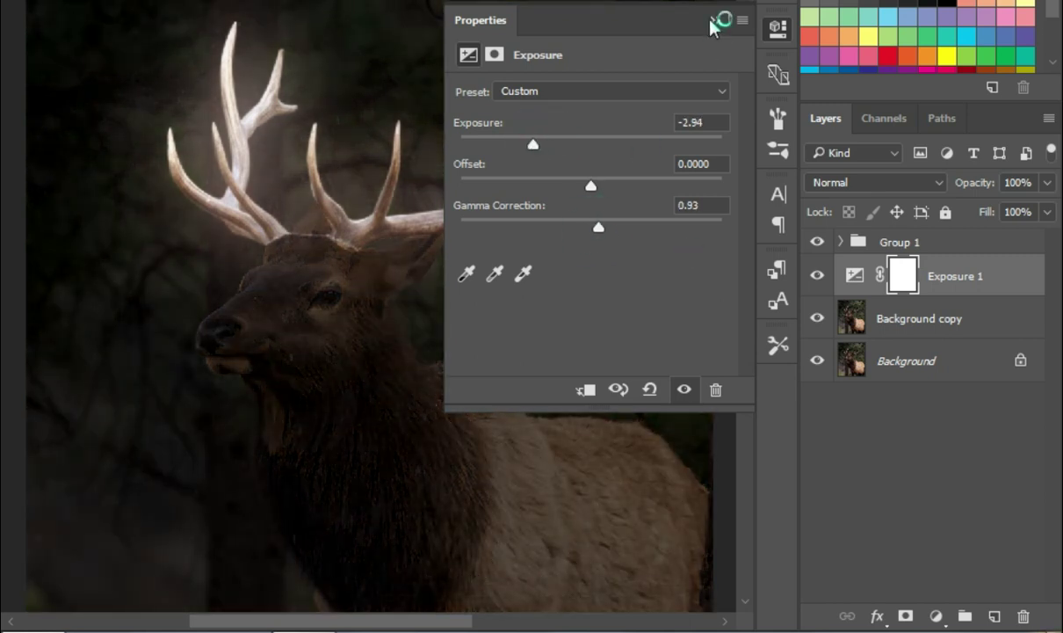
Add a Brightness/Contrast layer with brightness -14 and slightly raised contrast
{"action": "left_click", "coordinate": [936, 616]}
{"action": "left_click", "coordinate": [866, 203]}
{"action": "left_click_drag", "start_coordinate": [590, 143], "coordinate": [578, 145]}
{"action": "left_click_drag", "start_coordinate": [591, 186], "coordinate": [600, 185]}
{"action": "left_click", "coordinate": [717, 21]}
Toggle the exposure and glow layers to compare the darkened result
{"action": "left_click", "coordinate": [815, 322]}
{"action": "left_click", "coordinate": [816, 276]}
{"action": "left_click", "coordinate": [817, 276]}
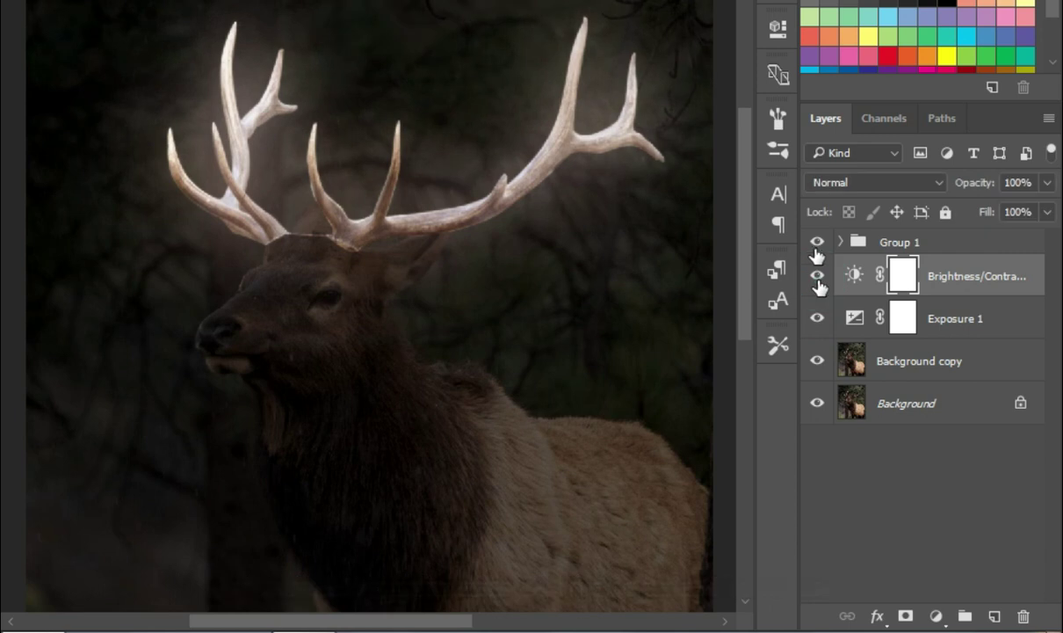
{"action": "left_click", "coordinate": [817, 243]}
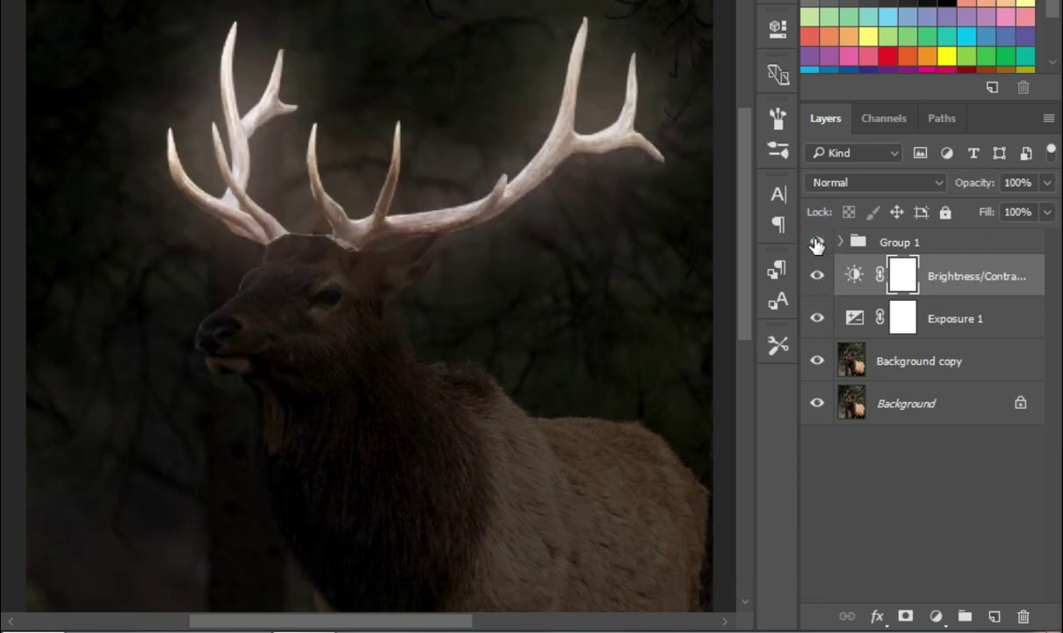
Add a colorized Hue/Saturation adjustment clipped to Group 1
{"action": "left_click", "coordinate": [872, 246]}
{"action": "left_click", "coordinate": [937, 616]}
{"action": "left_click", "coordinate": [888, 352]}
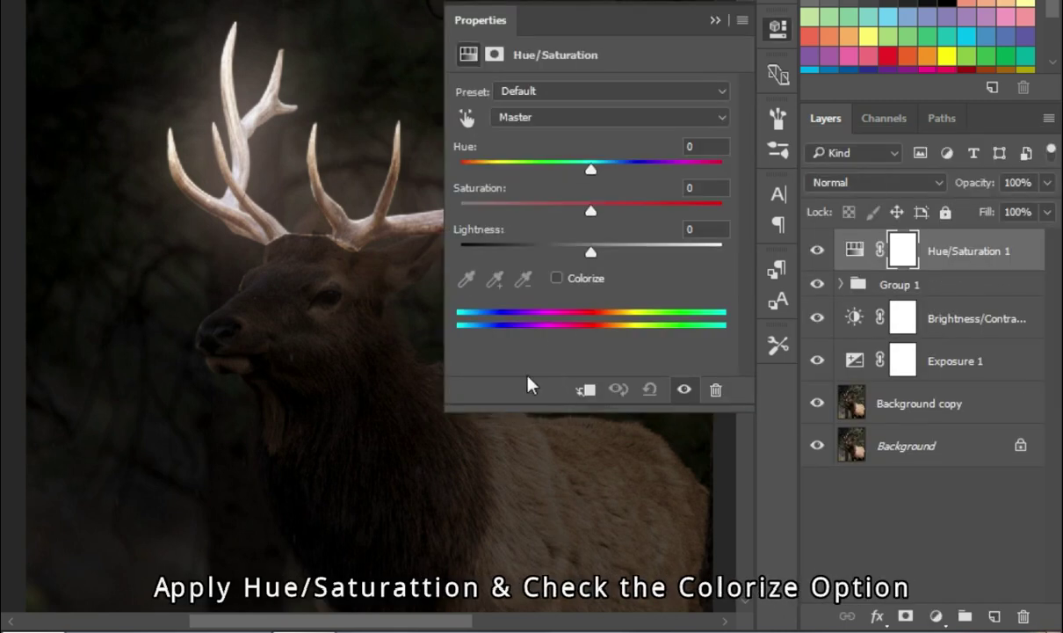
{"action": "left_click", "coordinate": [556, 278]}
{"action": "left_click", "coordinate": [586, 389]}
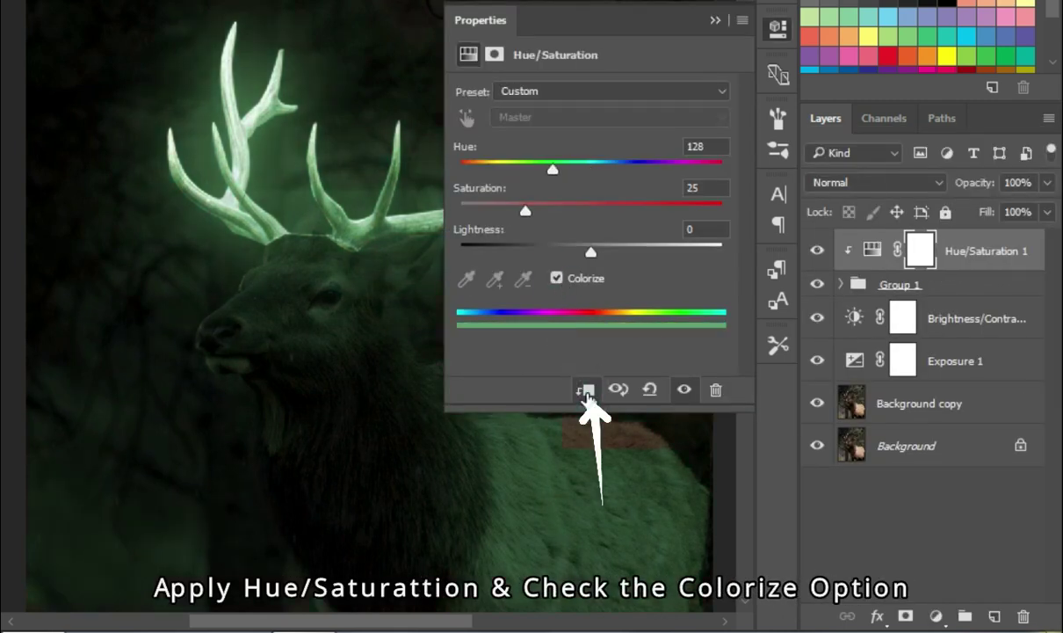
Set Hue 41, Saturation 73, Lightness +19, and duplicate the tint layer
{"action": "left_click", "coordinate": [494, 168]}
{"action": "left_click_drag", "start_coordinate": [525, 211], "coordinate": [651, 212]}
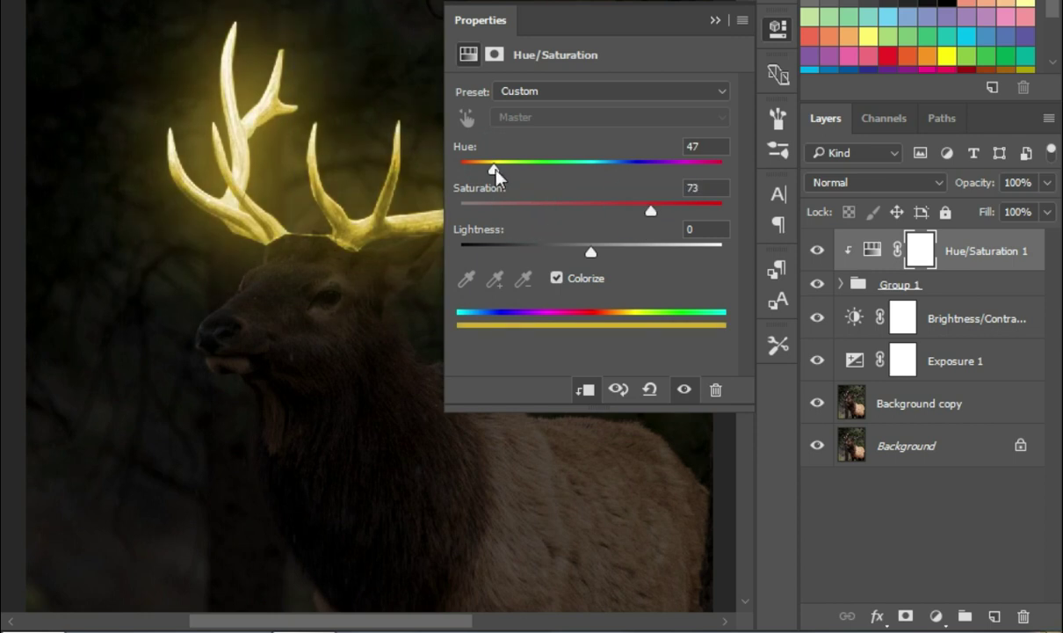
{"action": "left_click_drag", "start_coordinate": [591, 252], "coordinate": [617, 253]}
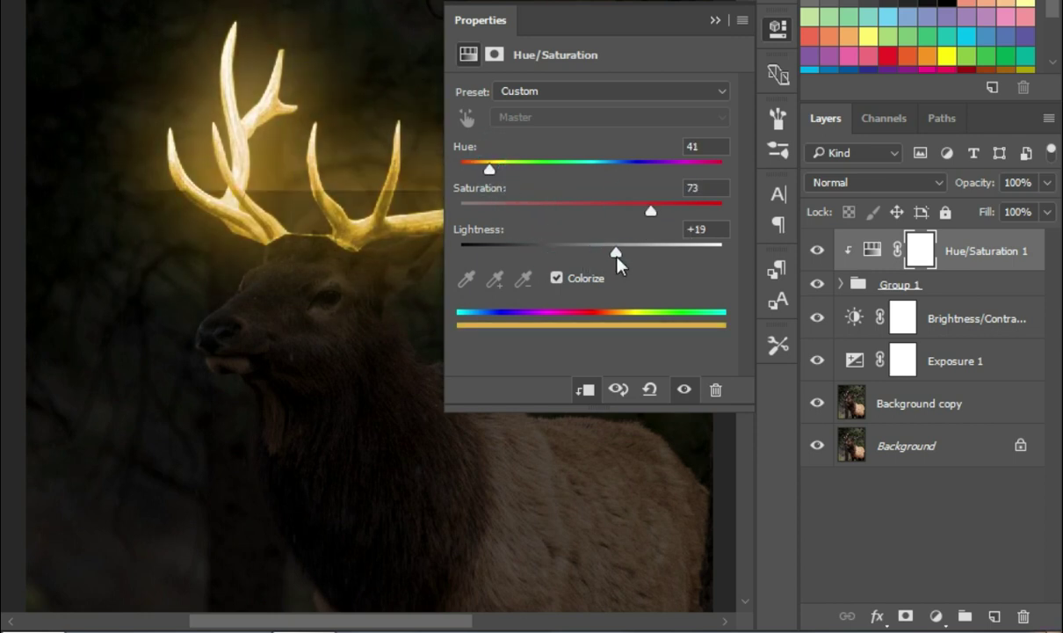
{"action": "left_click", "coordinate": [716, 19]}
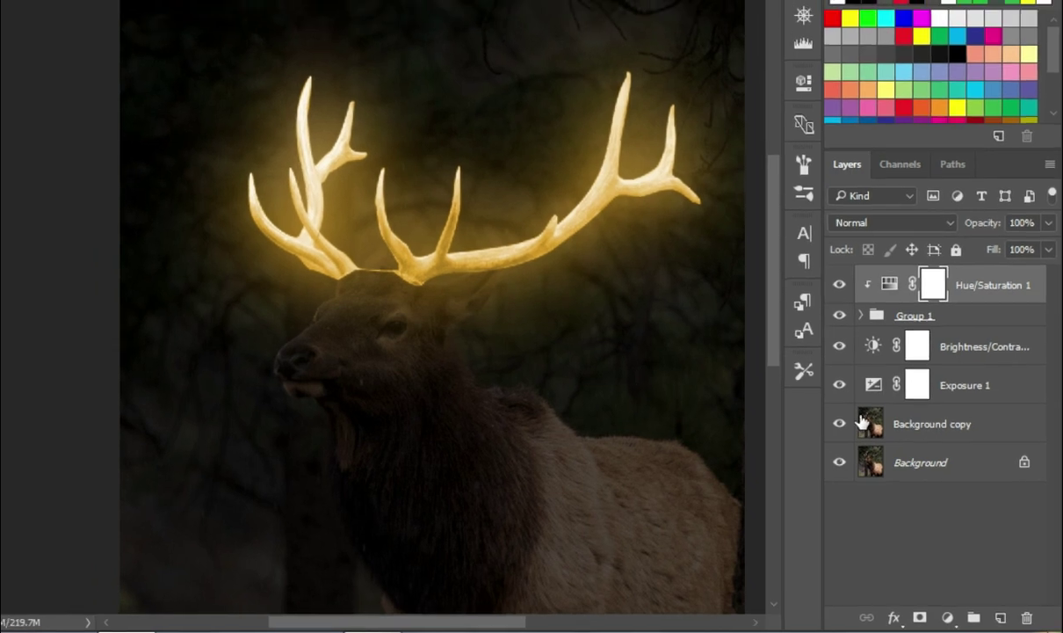
{"action": "key", "text": "ctrl+j"}
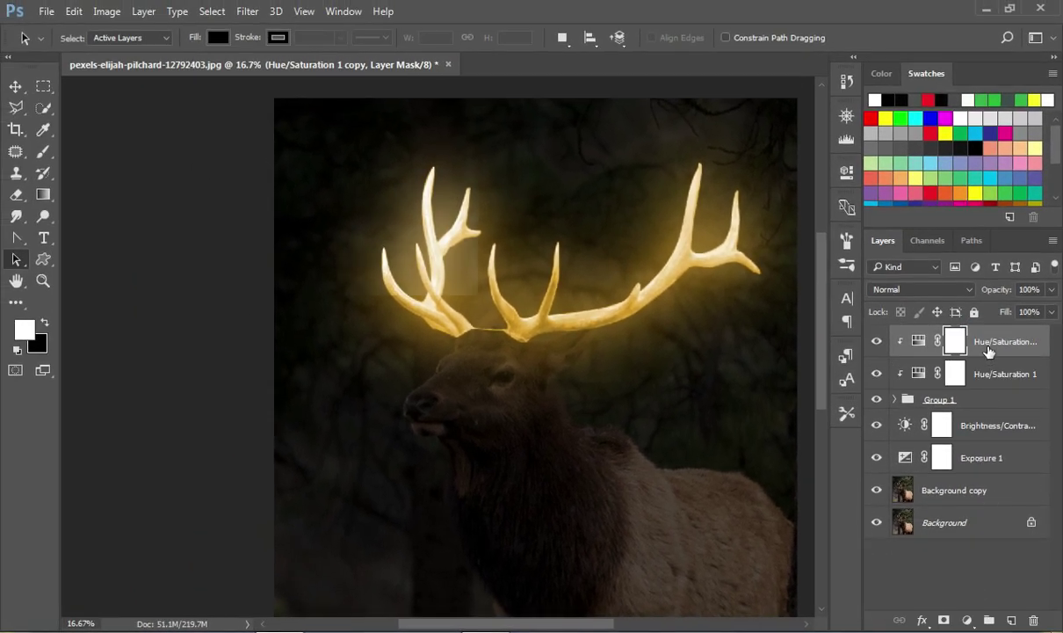
Move the tint copy below Exposure 1 and invert its mask to black
{"action": "left_click_drag", "start_coordinate": [985, 347], "coordinate": [986, 466]}
{"action": "key", "text": "b"}
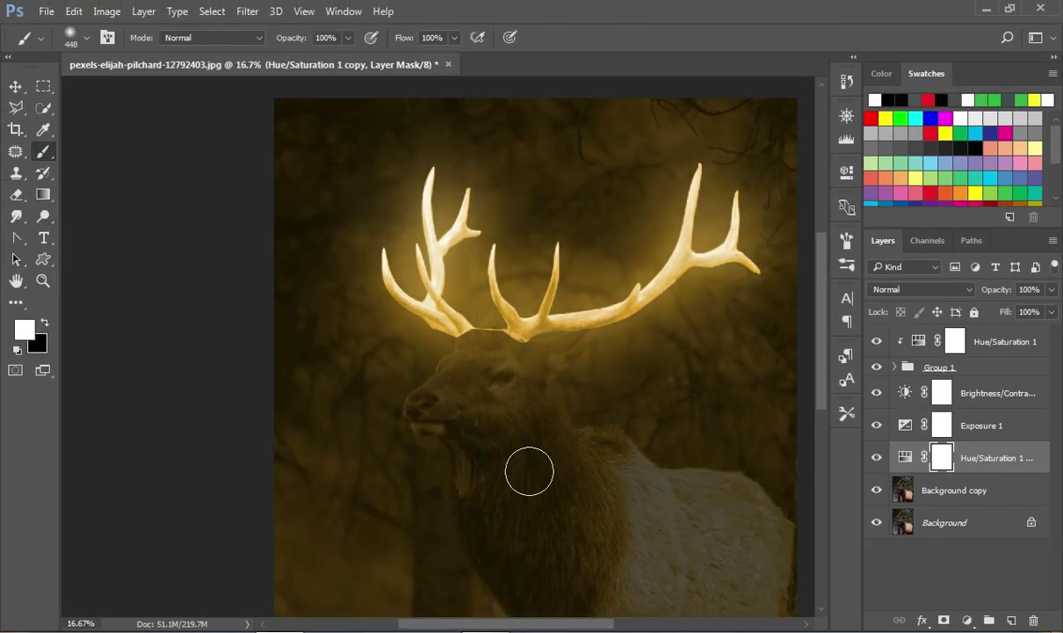
{"action": "key", "text": "ctrl+i"}
Zoom in on the elk's head and set the brush size to 275
{"action": "right_click", "coordinate": [492, 353]}
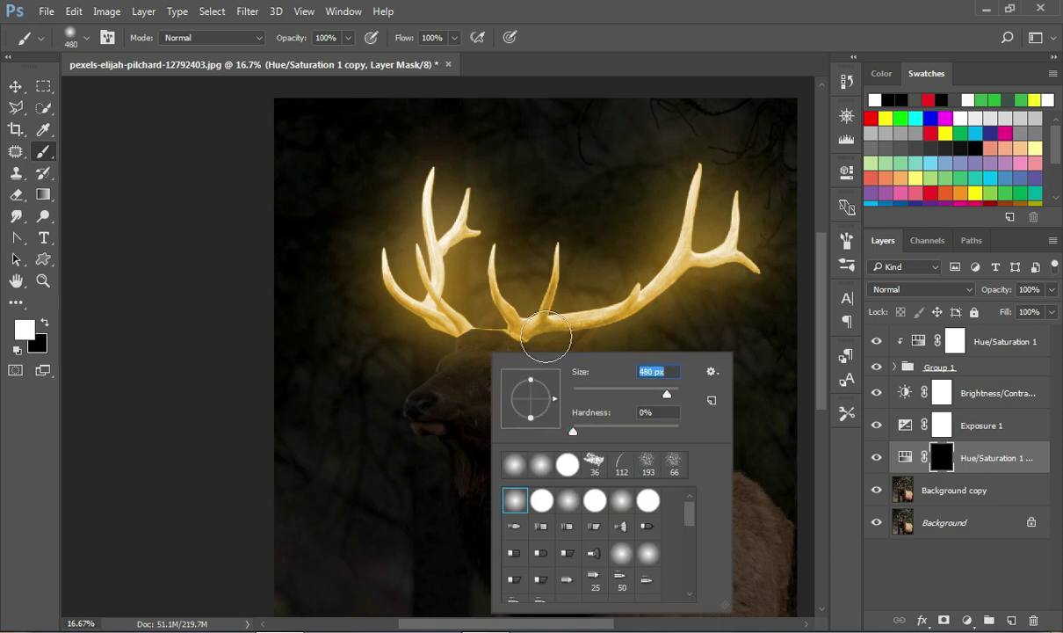
{"action": "key", "text": "Escape"}
{"action": "key", "text": "ctrl+plus"}
{"action": "right_click", "coordinate": [481, 352]}
{"action": "type", "text": "275"}
{"action": "key", "text": "Return"}
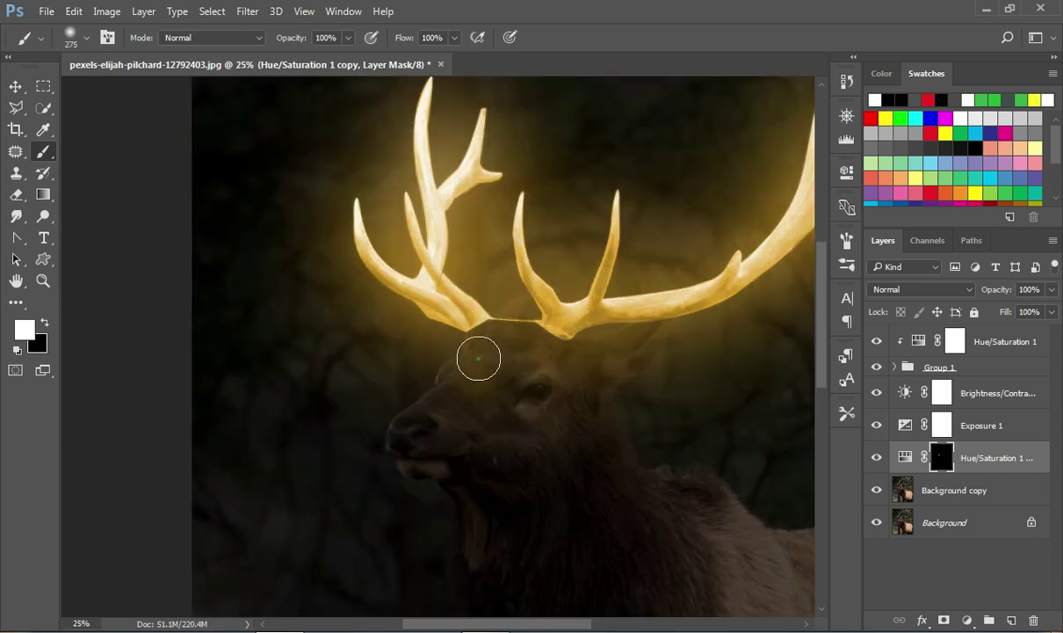
Paint white on the mask along the antler base and down the neck
{"action": "left_click_drag", "start_coordinate": [538, 331], "coordinate": [487, 343]}
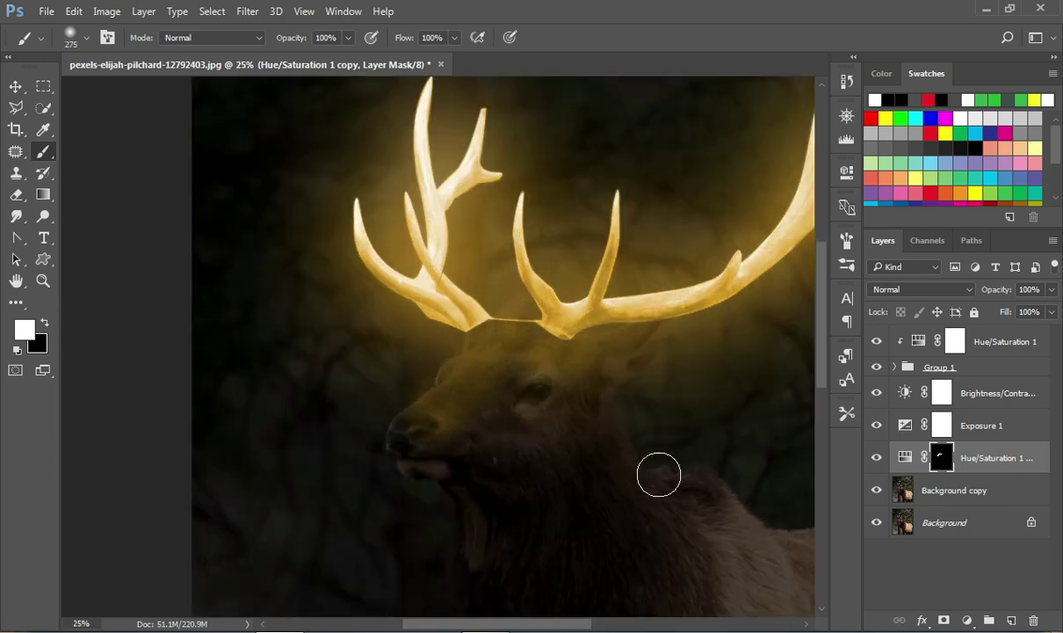
{"action": "left_click_drag", "start_coordinate": [667, 477], "coordinate": [603, 420]}
{"action": "mouse_move", "coordinate": [726, 519]}
{"action": "left_mouse_down"}
{"action": "mouse_move", "coordinate": [383, 352]}
{"action": "mouse_move", "coordinate": [548, 392]}
{"action": "left_mouse_up"}
{"action": "key", "text": "ctrl+minus"}
{"action": "key", "text": "ctrl+minus"}
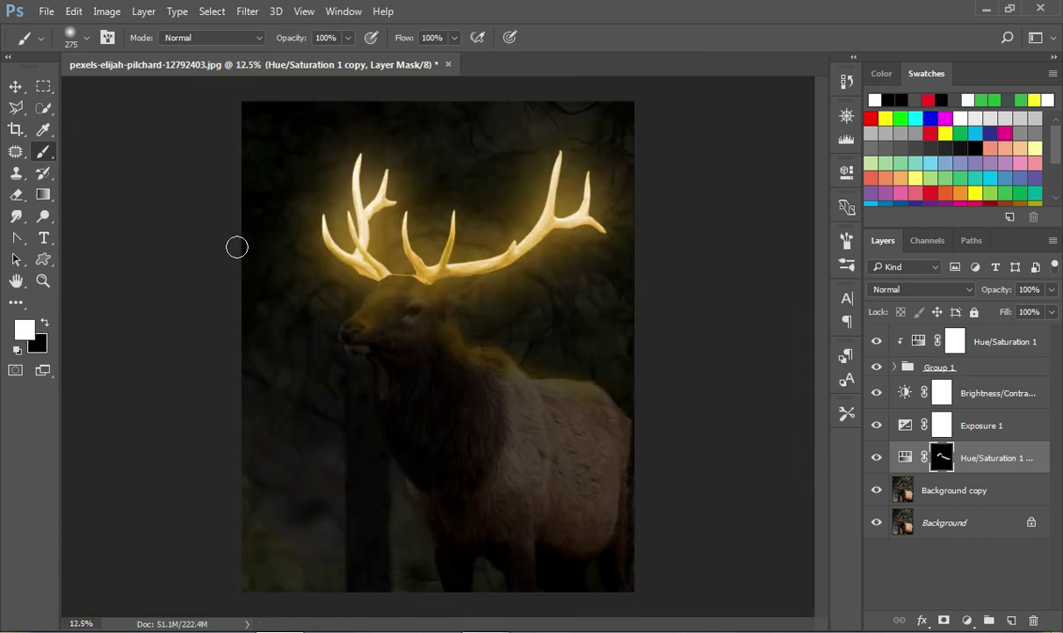
Swap the foreground colour back to white and enlarge the brush
{"action": "left_click", "coordinate": [45, 323]}
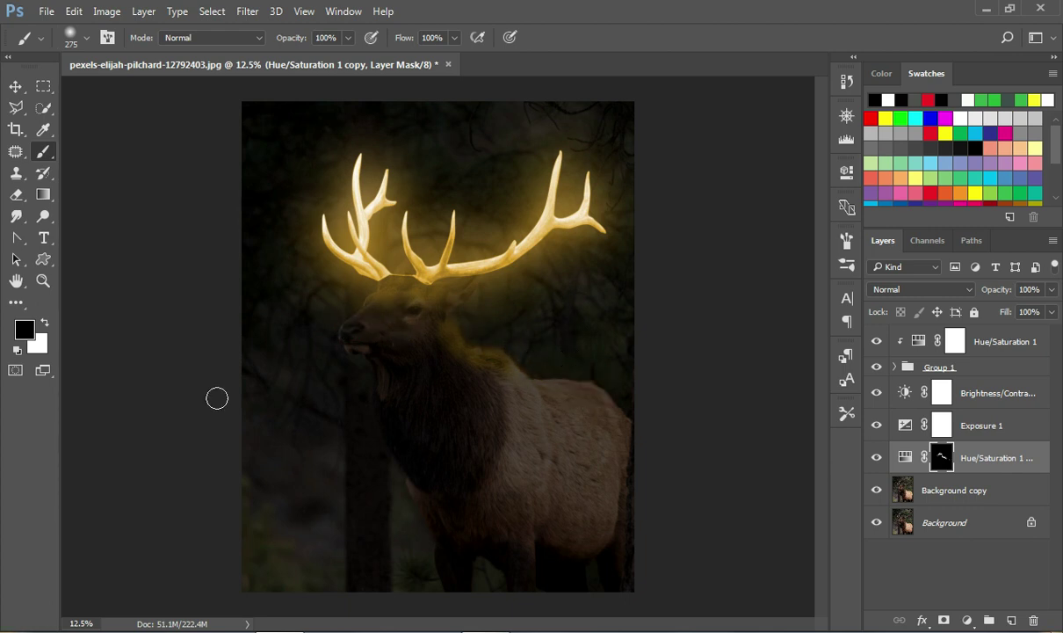
{"action": "key", "text": "x"}
{"action": "right_click", "coordinate": [569, 359]}
{"action": "left_click_drag", "start_coordinate": [556, 409], "coordinate": [580, 410]}
{"action": "key", "text": "Return"}
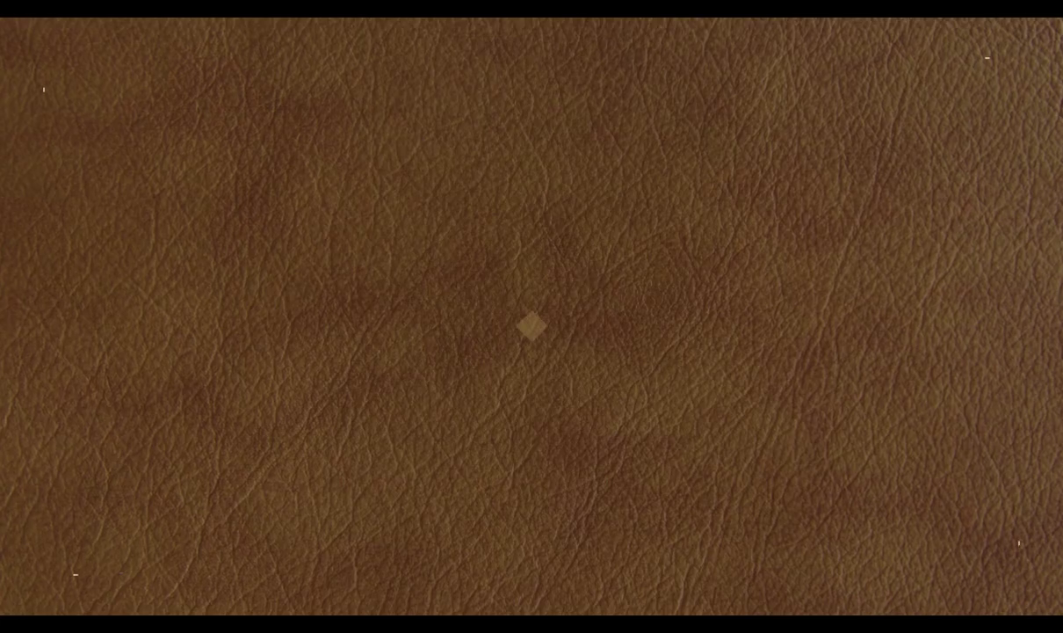